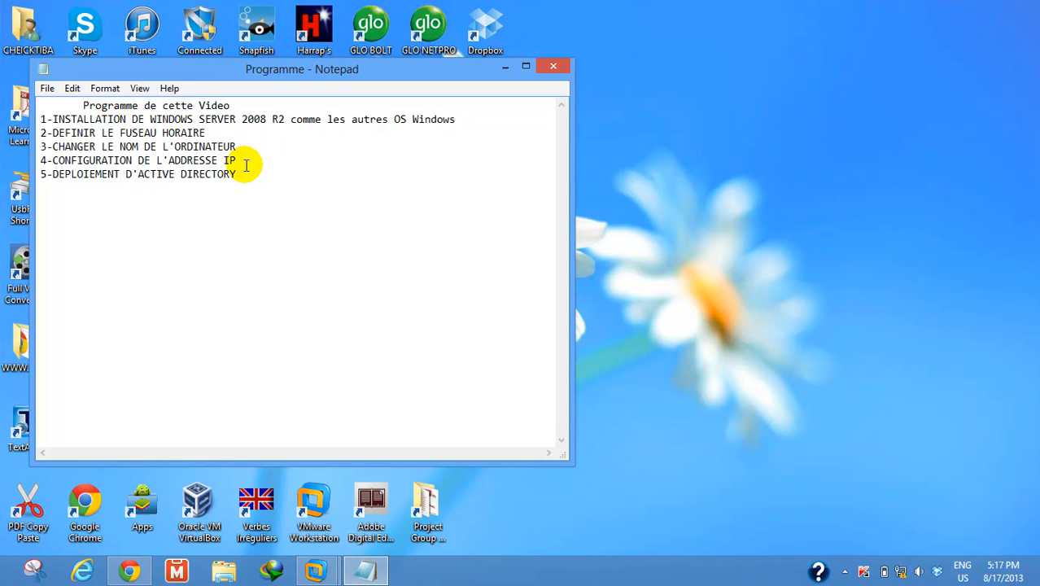
Highlight the IP configuration and AD deployment steps, then open Server Manager on the virtual server
{"action": "left_click", "coordinate": [246, 165]}
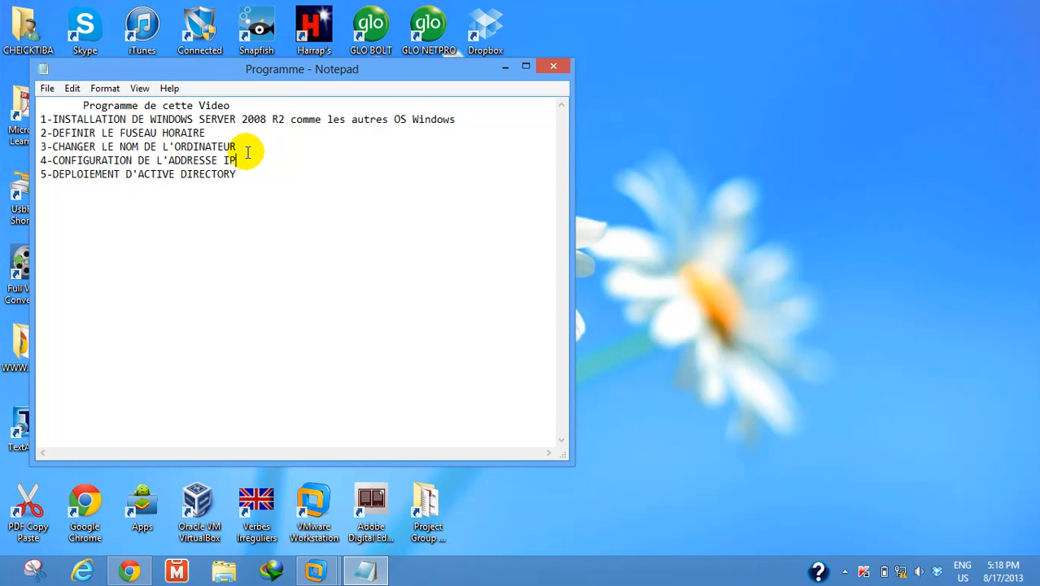
{"action": "left_click", "coordinate": [251, 177]}
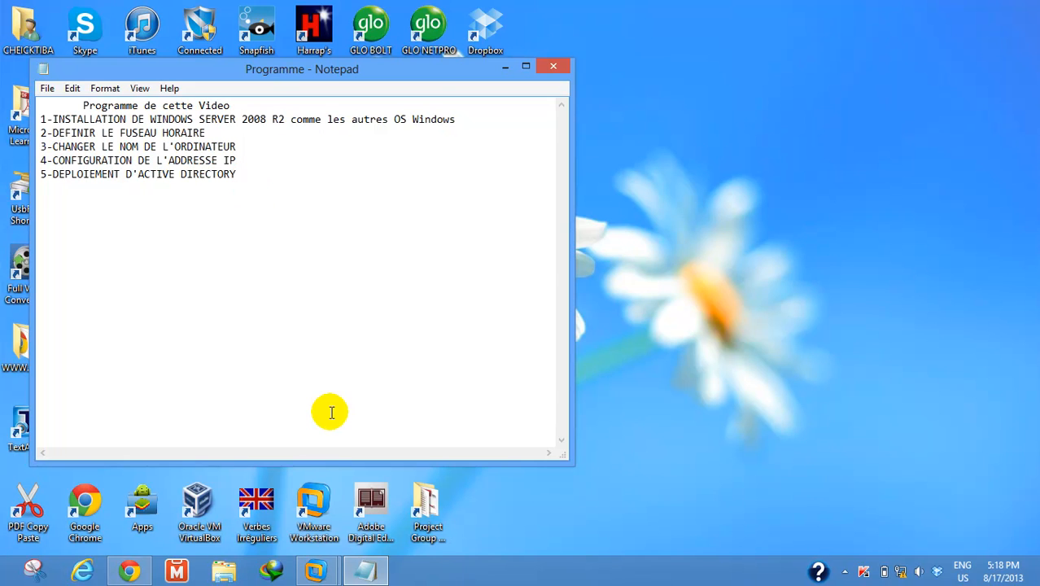
{"action": "mouse_move", "coordinate": [319, 563]}
{"action": "left_click", "coordinate": [350, 503]}
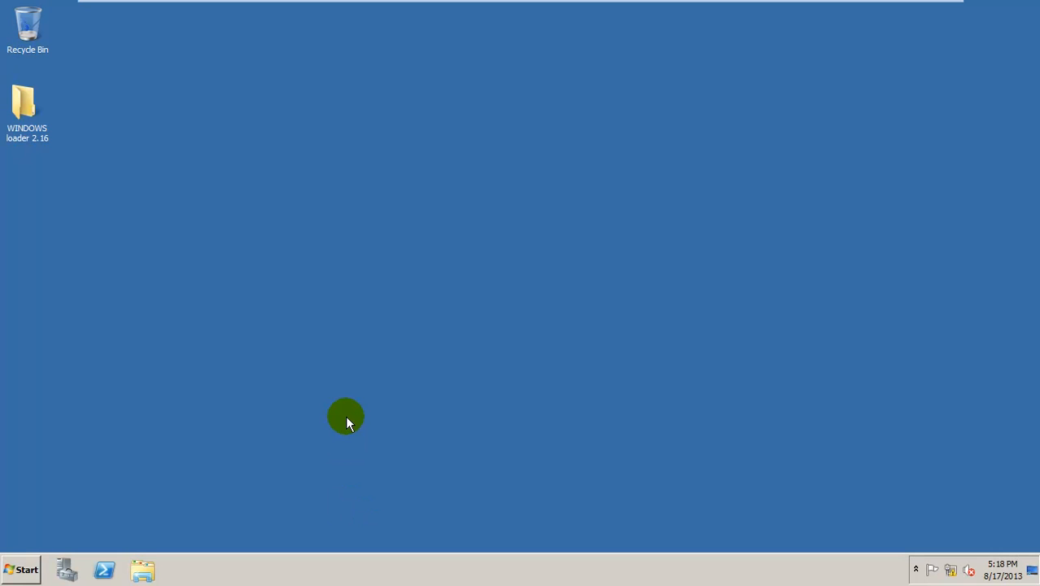
{"action": "left_click", "coordinate": [20, 573]}
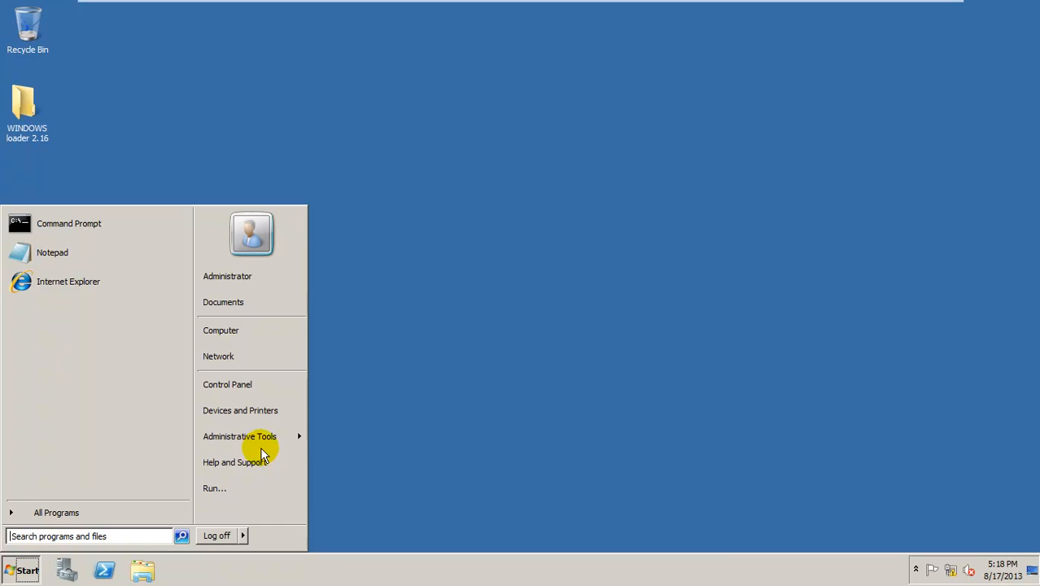
{"action": "mouse_move", "coordinate": [276, 445]}
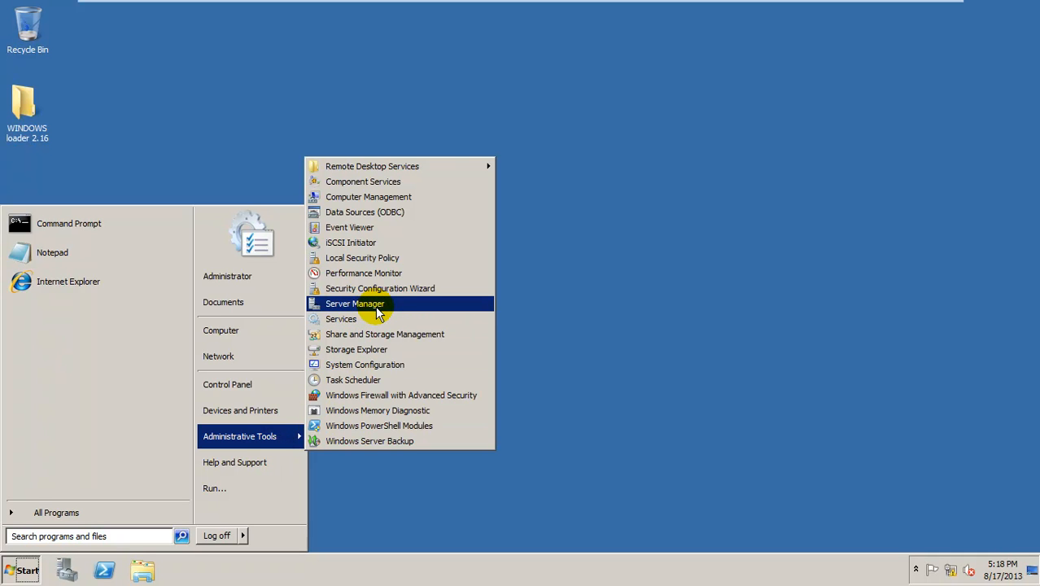
{"action": "left_click", "coordinate": [388, 305]}
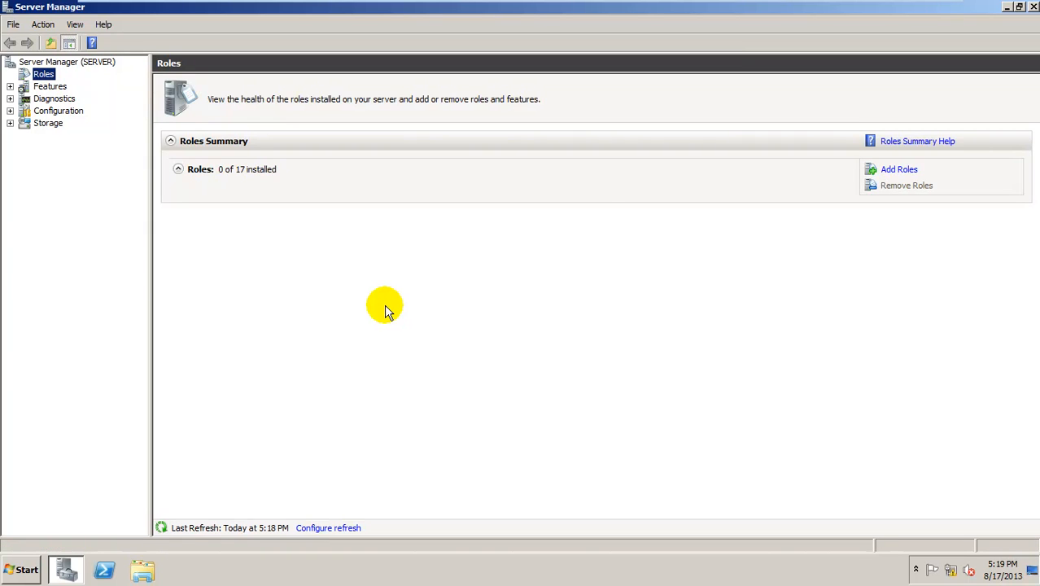
In the Add Roles Wizard, tick Active Directory Domain Services and accept the .NET Framework 3.5.1 features
{"action": "left_click", "coordinate": [899, 171]}
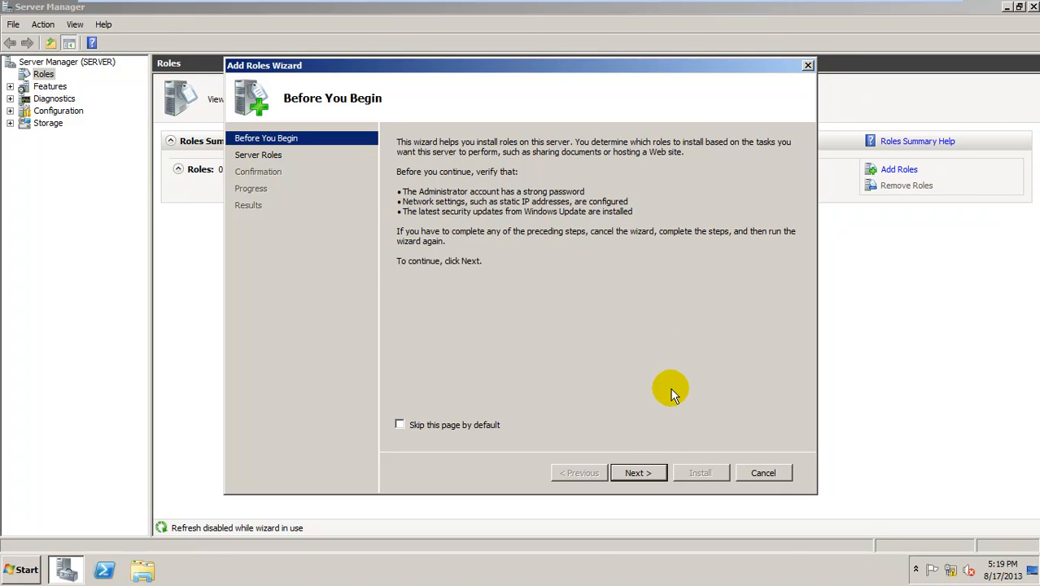
{"action": "left_click", "coordinate": [638, 472]}
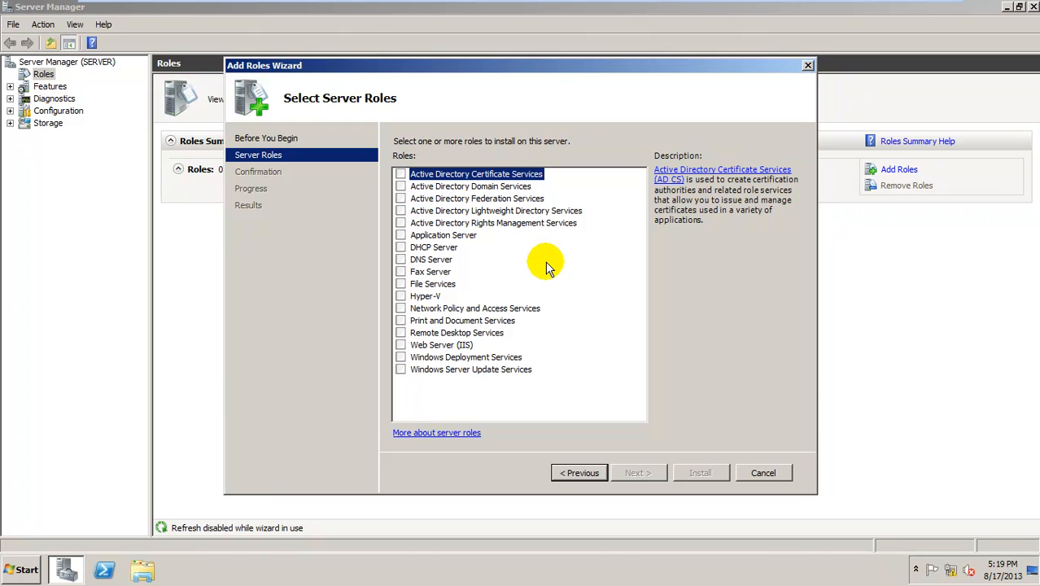
{"action": "left_click", "coordinate": [400, 186]}
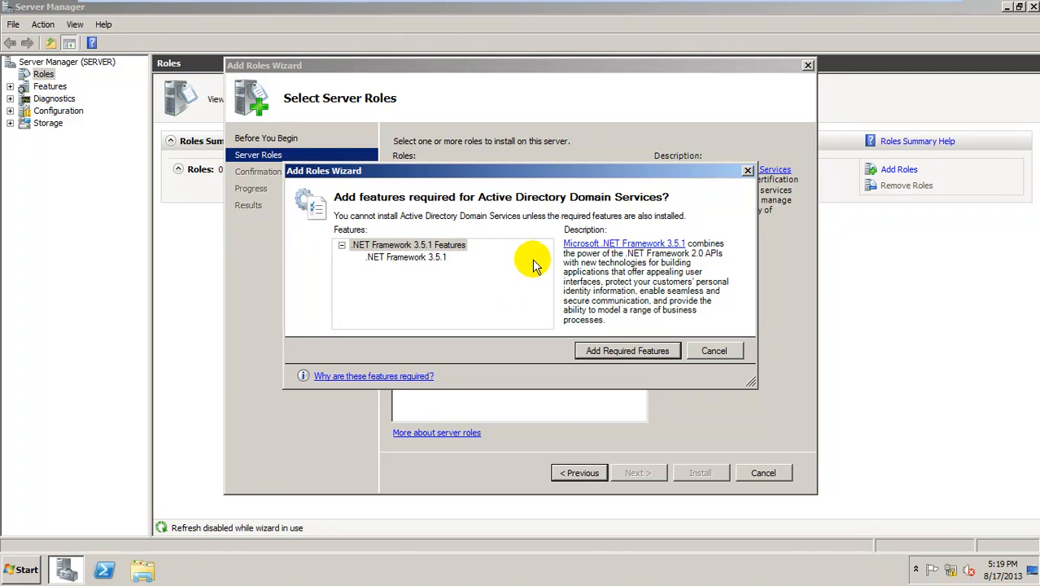
{"action": "left_click", "coordinate": [588, 358]}
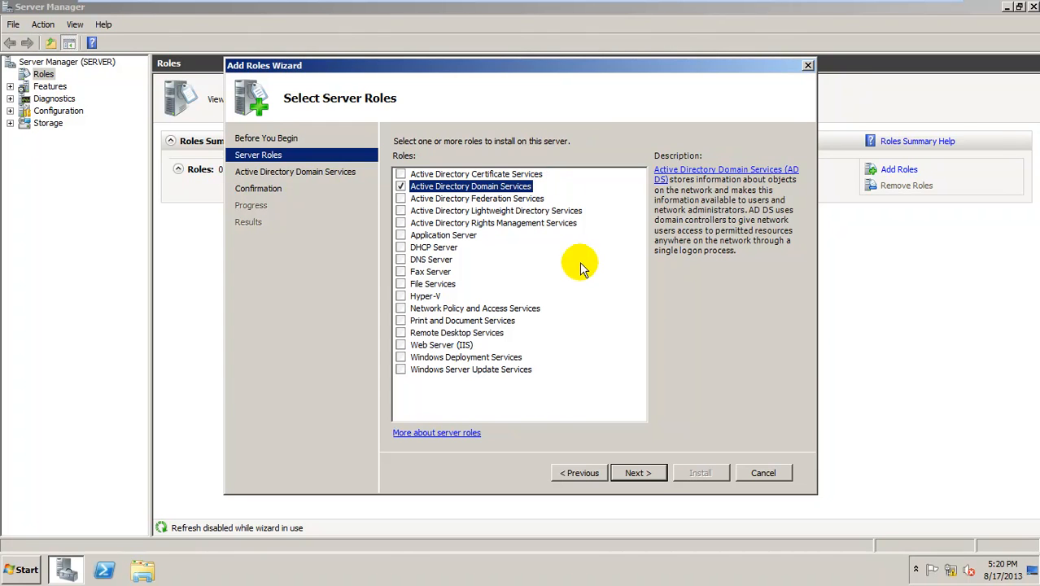
Confirm the selection and install Active Directory Domain Services with .NET Framework 3.5.1
{"action": "left_click", "coordinate": [660, 474]}
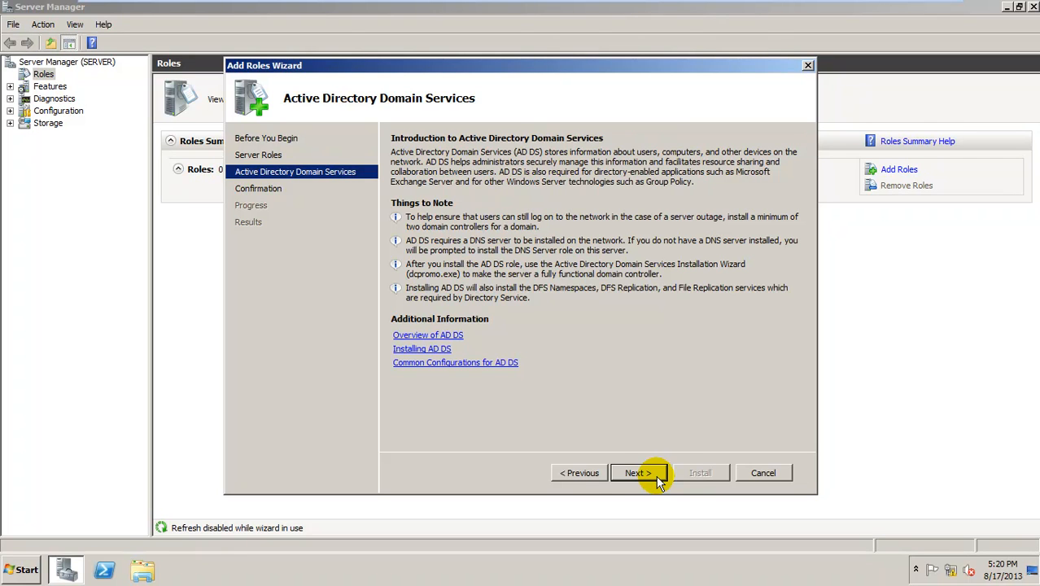
{"action": "left_click", "coordinate": [639, 473]}
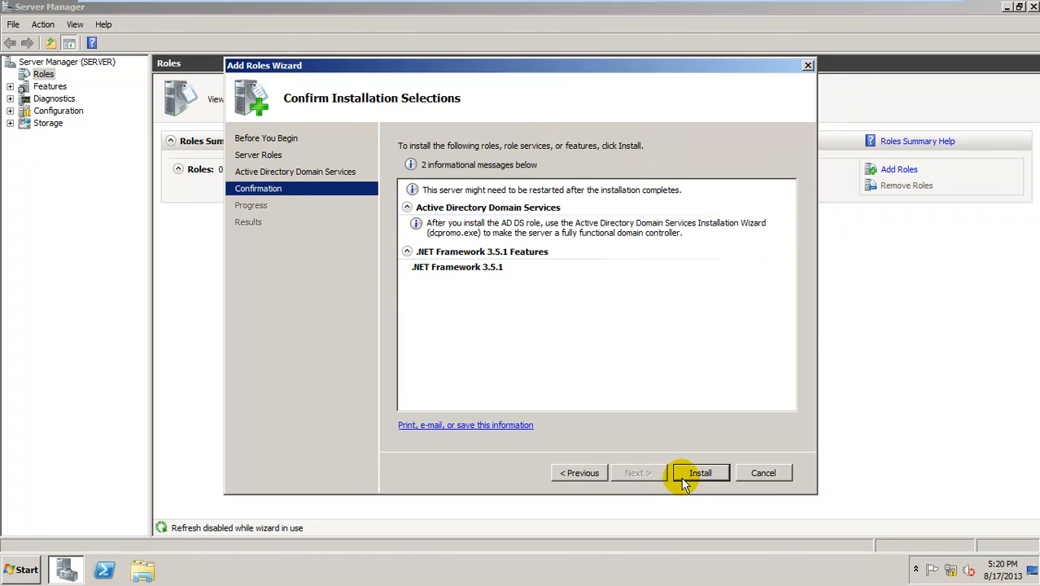
{"action": "left_click", "coordinate": [684, 478]}
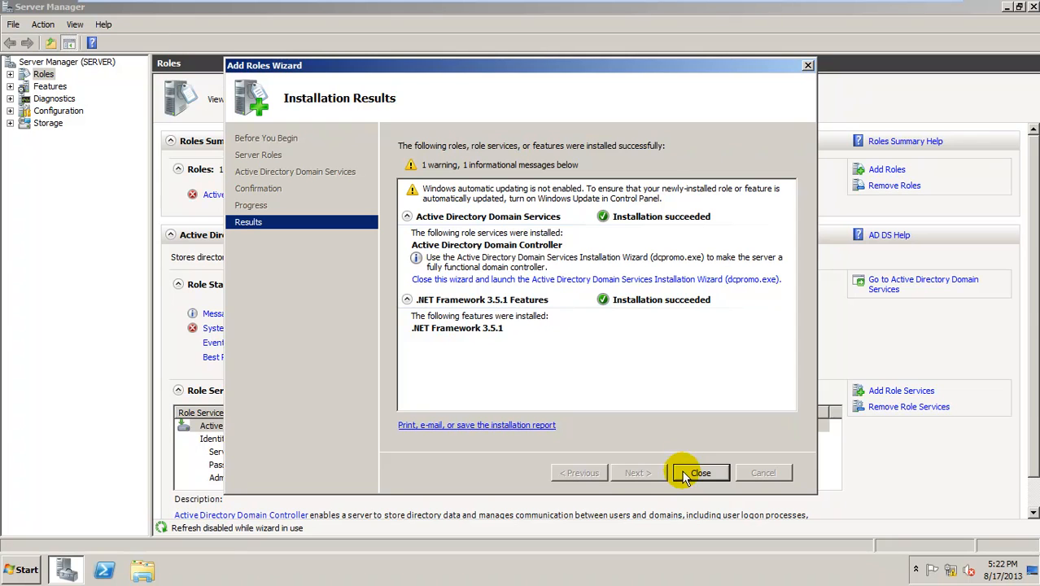
Close the role installer and launch the AD DS Installation Wizard (dcpromo.exe)
{"action": "left_click", "coordinate": [548, 280]}
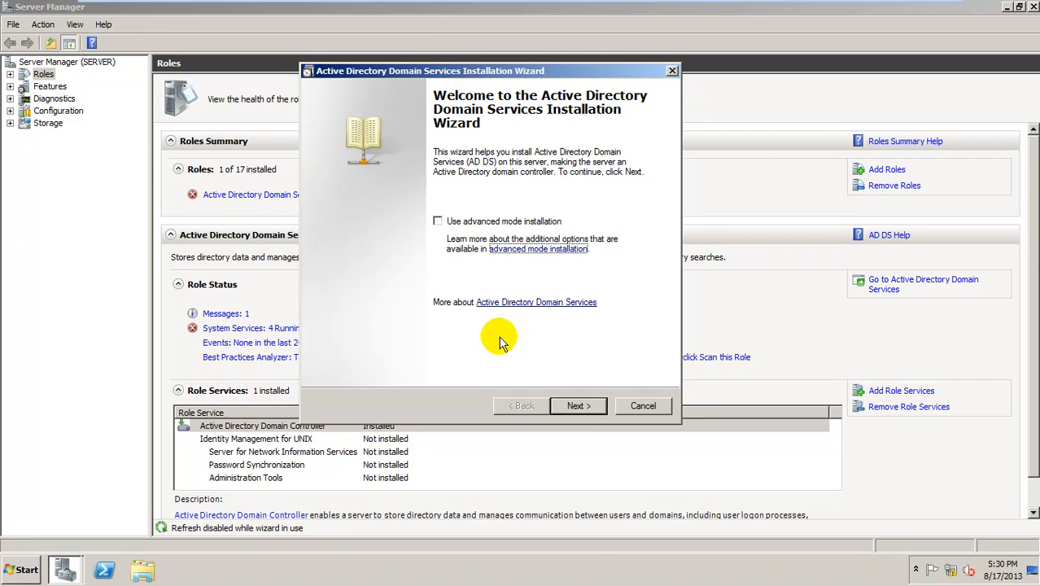
Pass the welcome and compatibility pages and select 'Create a new domain in a new forest'
{"action": "left_click", "coordinate": [578, 406]}
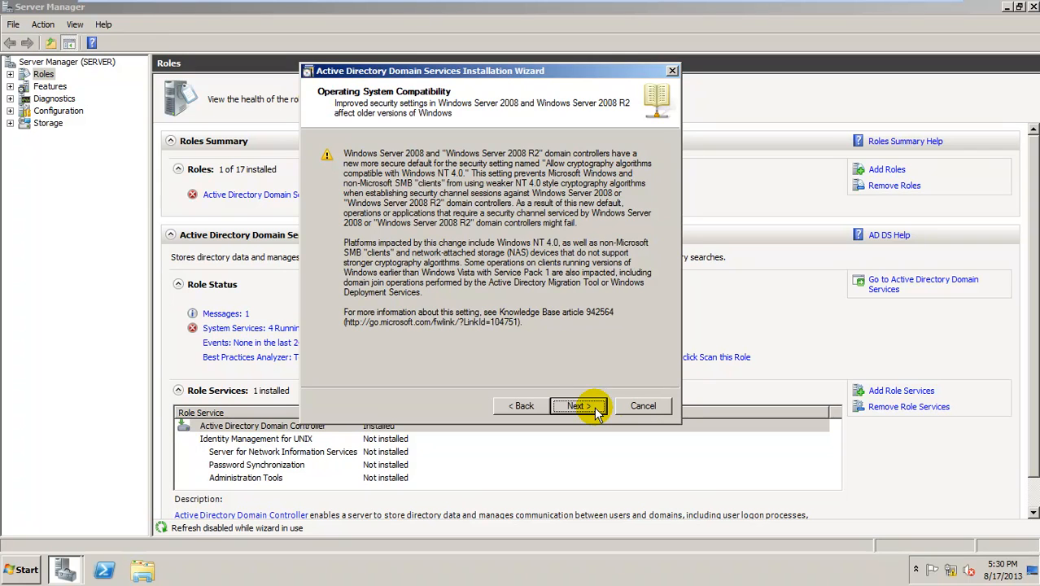
{"action": "left_click", "coordinate": [579, 406]}
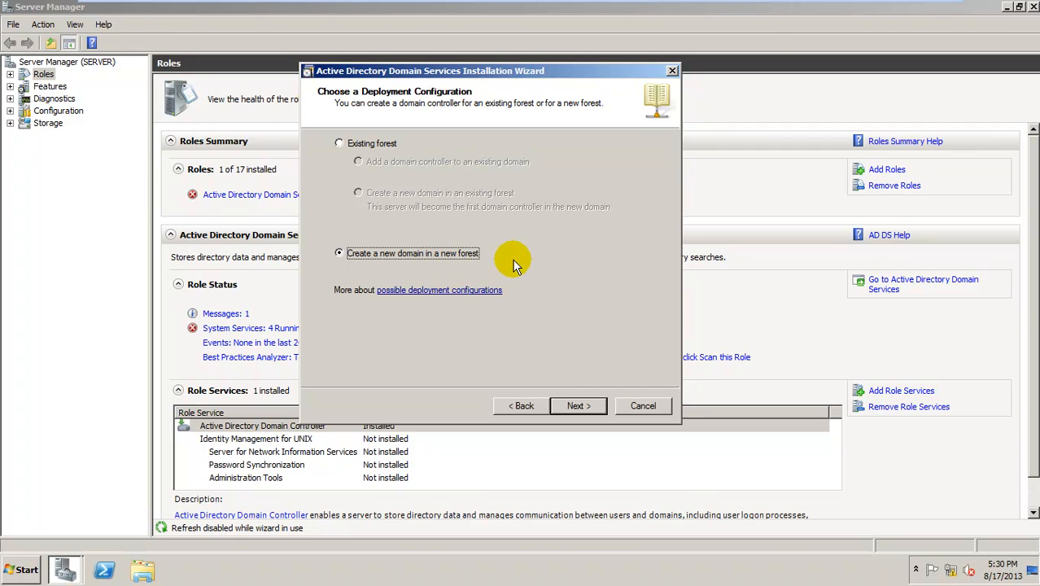
{"action": "left_click", "coordinate": [400, 258]}
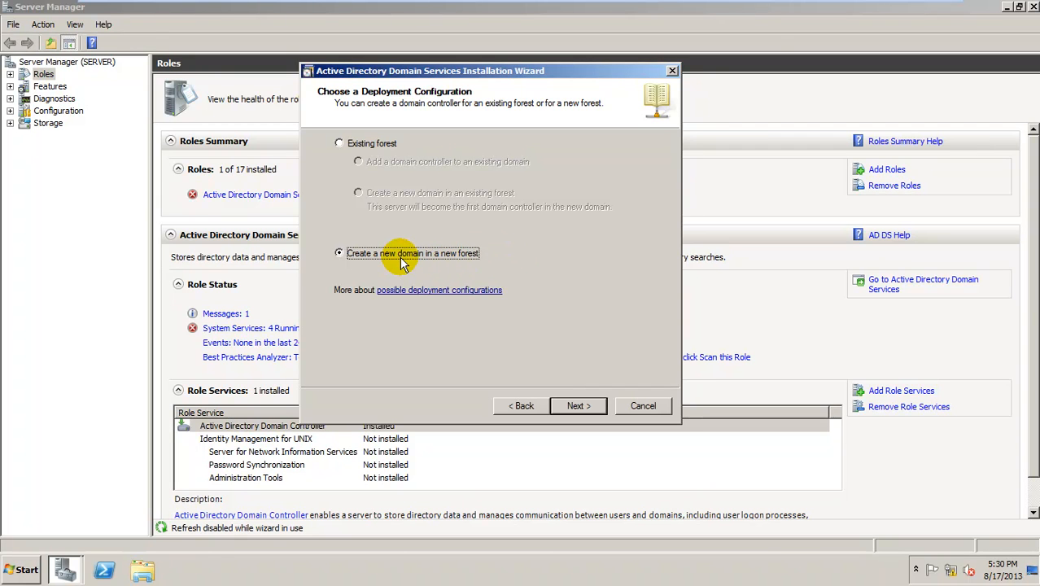
Enter TECH2TECH.FR as the FQDN of the forest root domain
{"action": "left_click", "coordinate": [580, 406]}
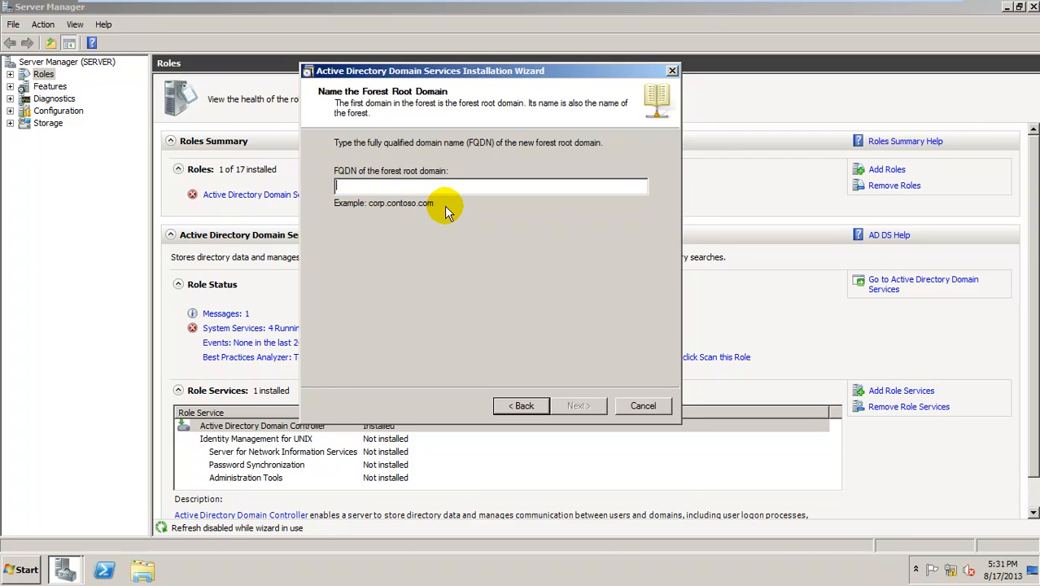
{"action": "type", "text": "t"}
{"action": "key", "text": "BackSpace"}
{"action": "type", "text": "TECH2TECH."}
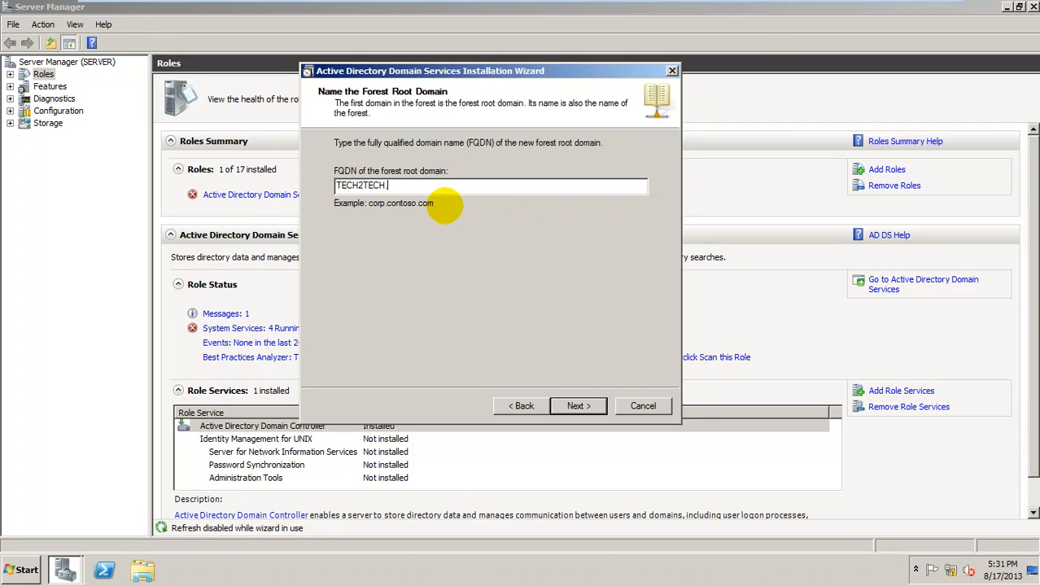
{"action": "type", "text": "FR"}
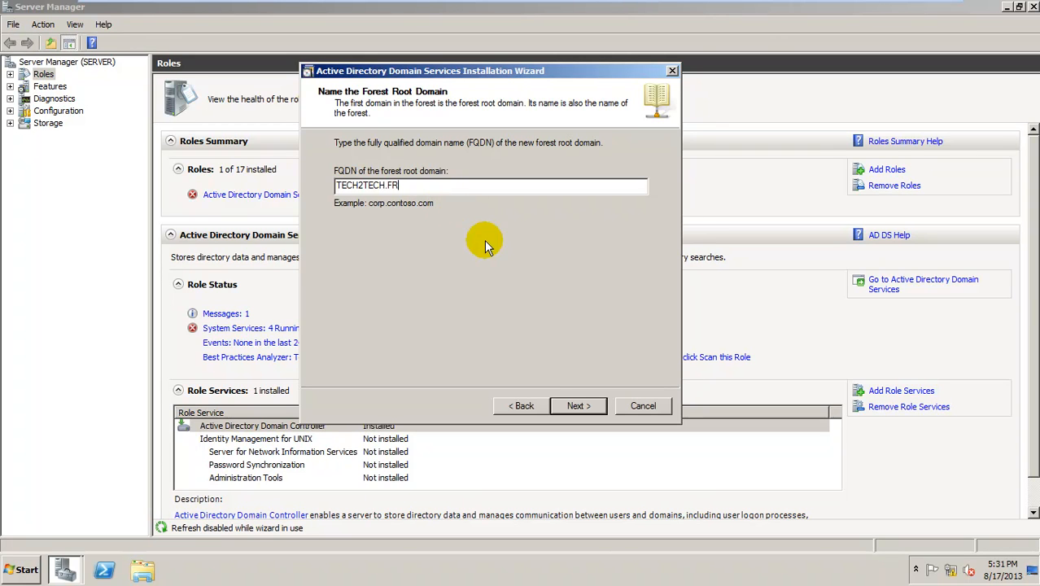
Choose Windows Server 2008 as the forest functional level and advance to the domain level
{"action": "left_click", "coordinate": [601, 409]}
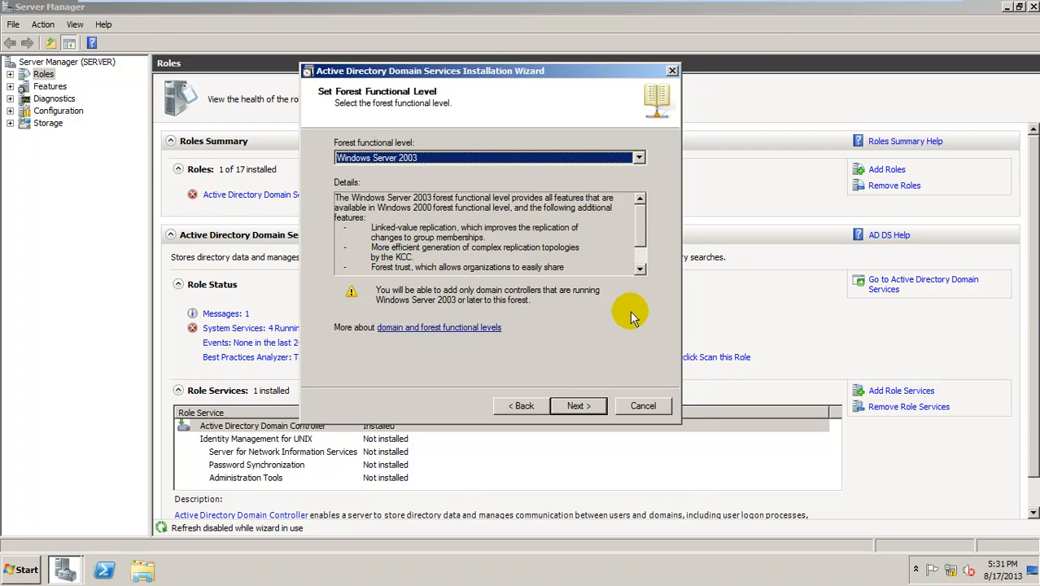
{"action": "left_click", "coordinate": [639, 159]}
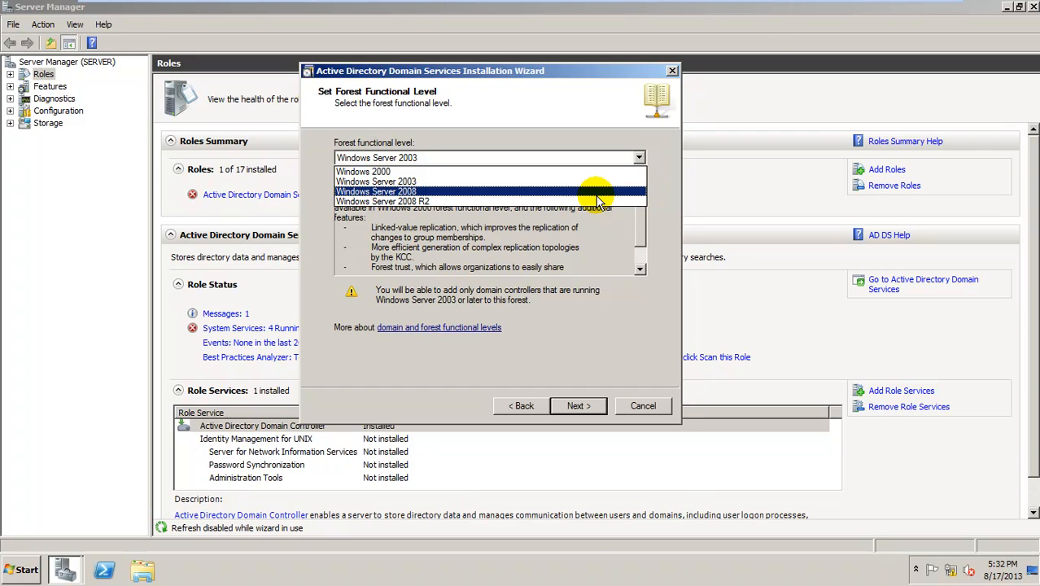
{"action": "left_click", "coordinate": [480, 193]}
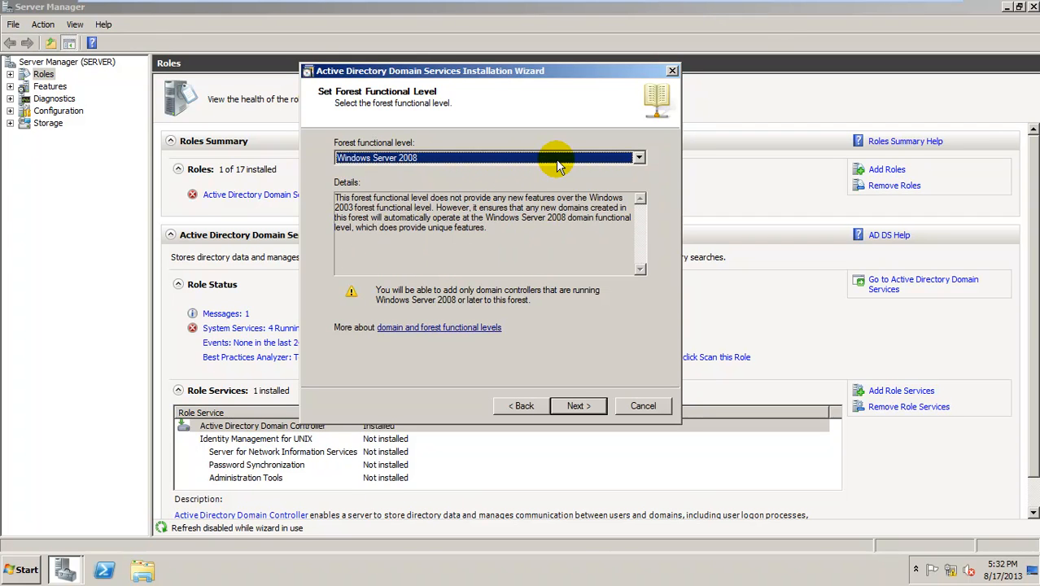
{"action": "left_click", "coordinate": [599, 408]}
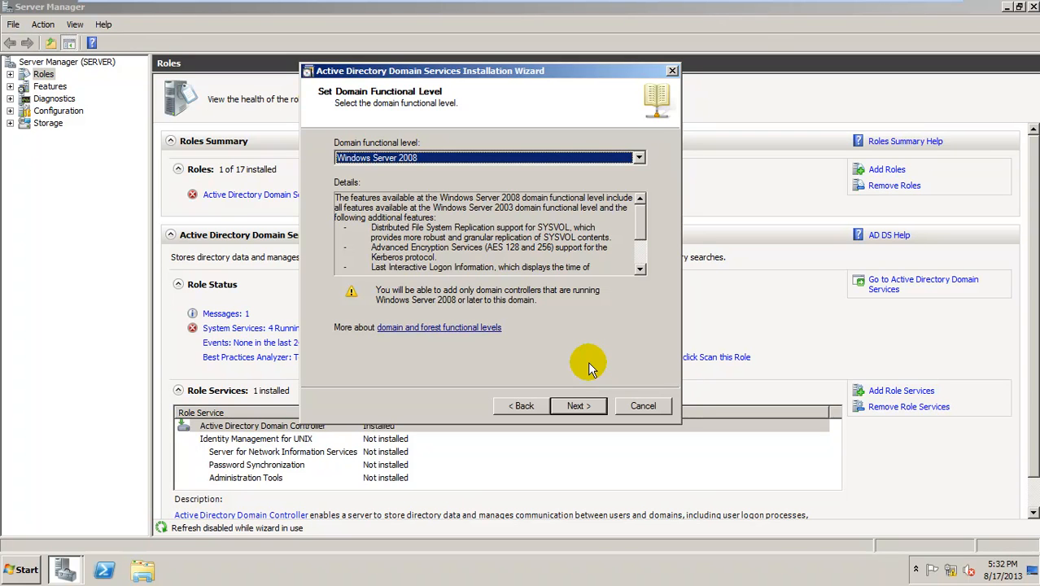
{"action": "left_click", "coordinate": [569, 156]}
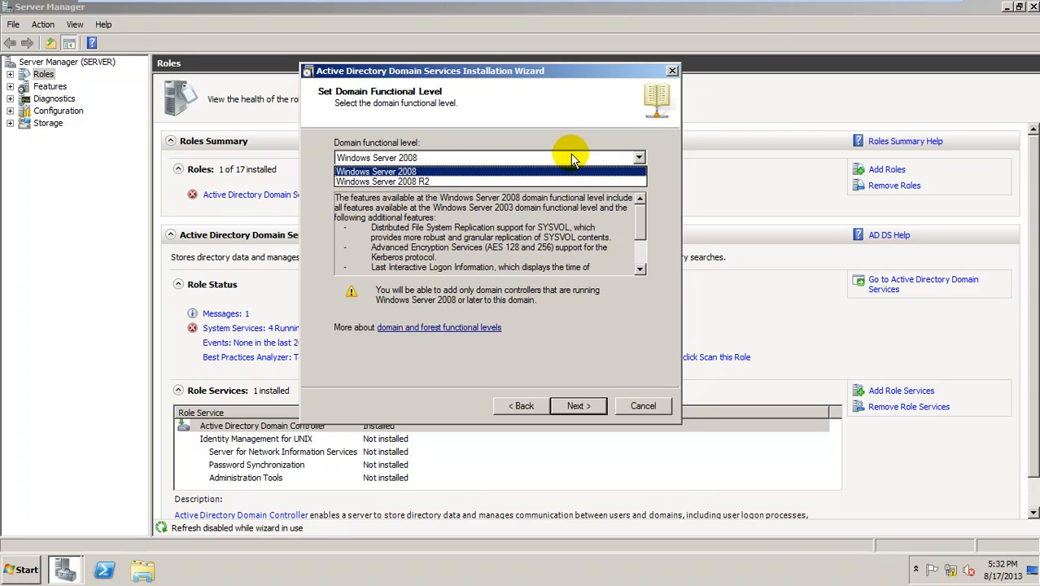
{"action": "left_click", "coordinate": [529, 171]}
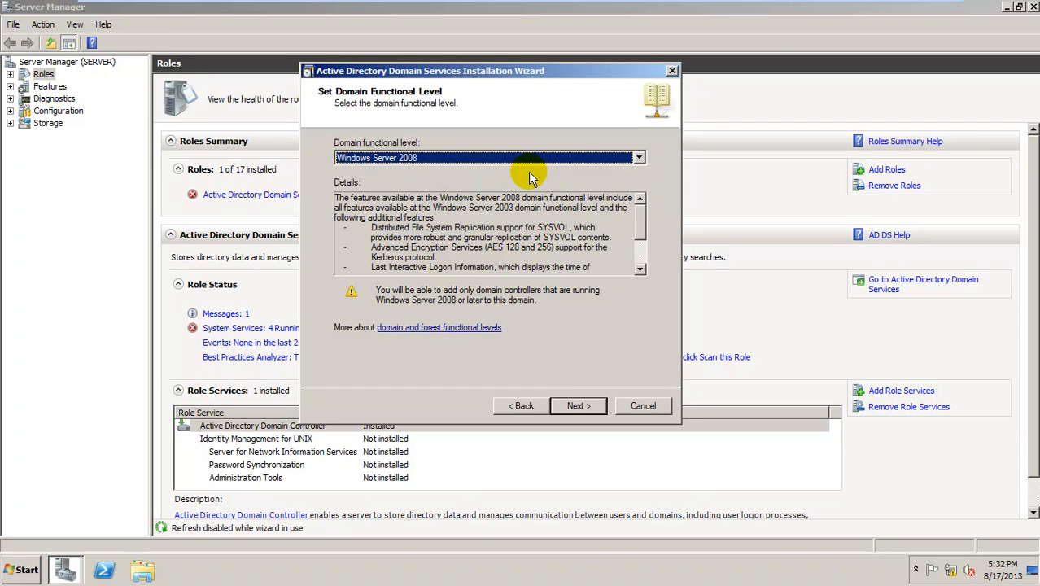
Keep the Windows Server 2008 domain functional level and the DNS server option
{"action": "left_click", "coordinate": [596, 410]}
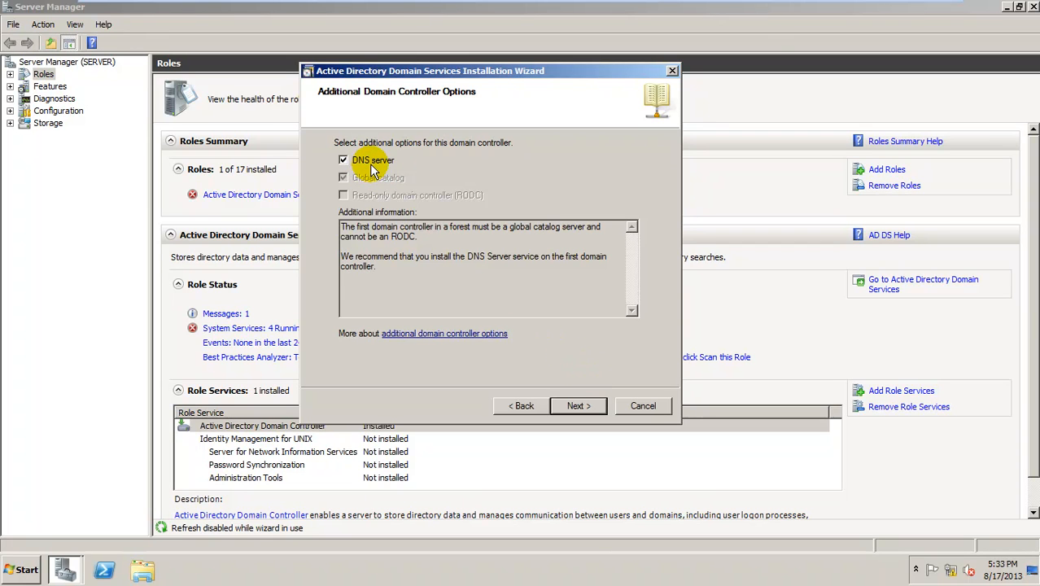
{"action": "left_click", "coordinate": [600, 406]}
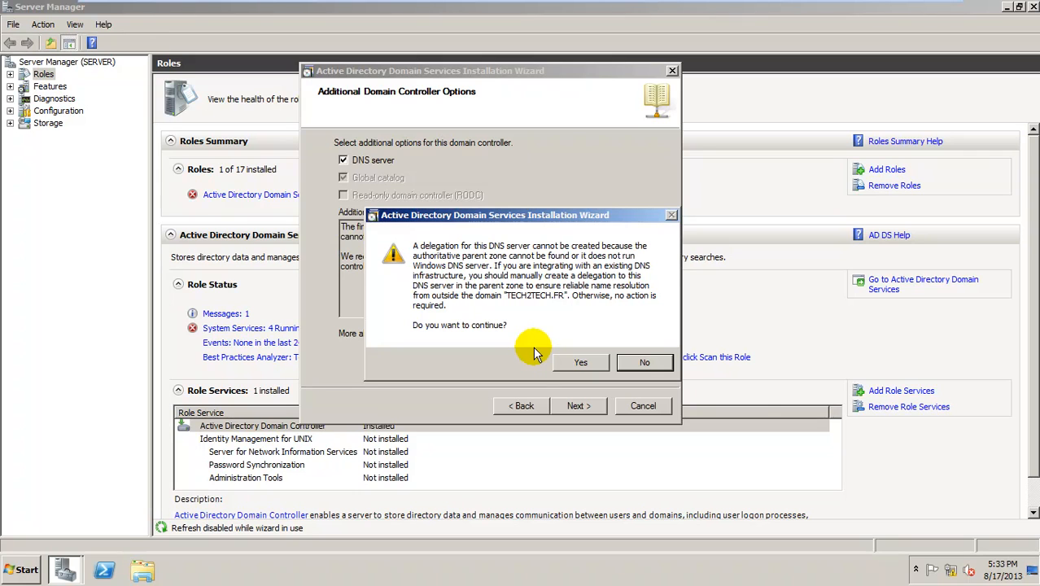
Accept the DNS delegation warning and keep the default NTDS, log and SYSVOL folders
{"action": "left_click", "coordinate": [574, 362]}
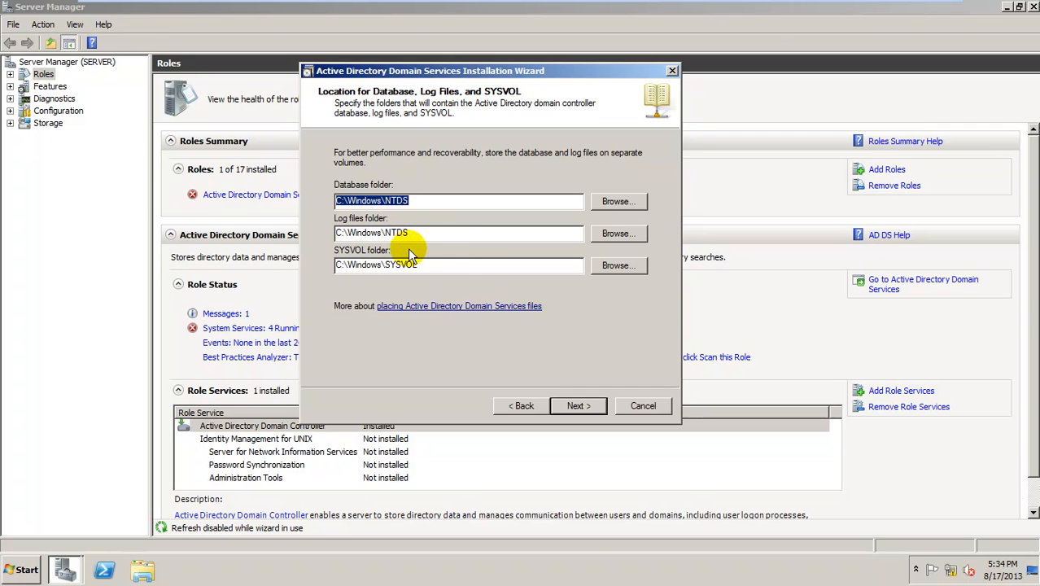
{"action": "left_click", "coordinate": [600, 406]}
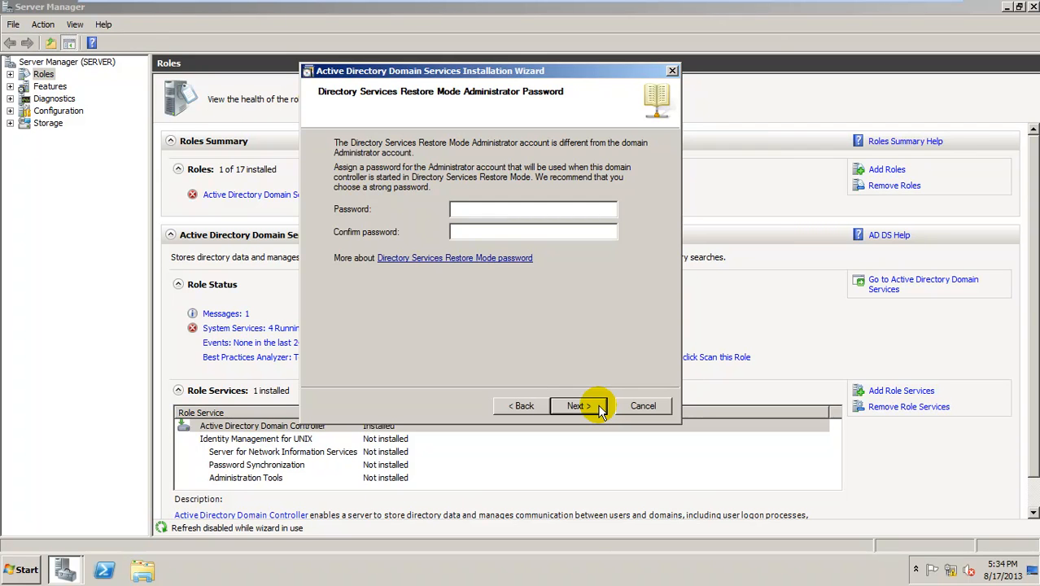
Enter and confirm a strong Directory Services Restore Mode password after the complexity error
{"action": "left_click", "coordinate": [600, 407]}
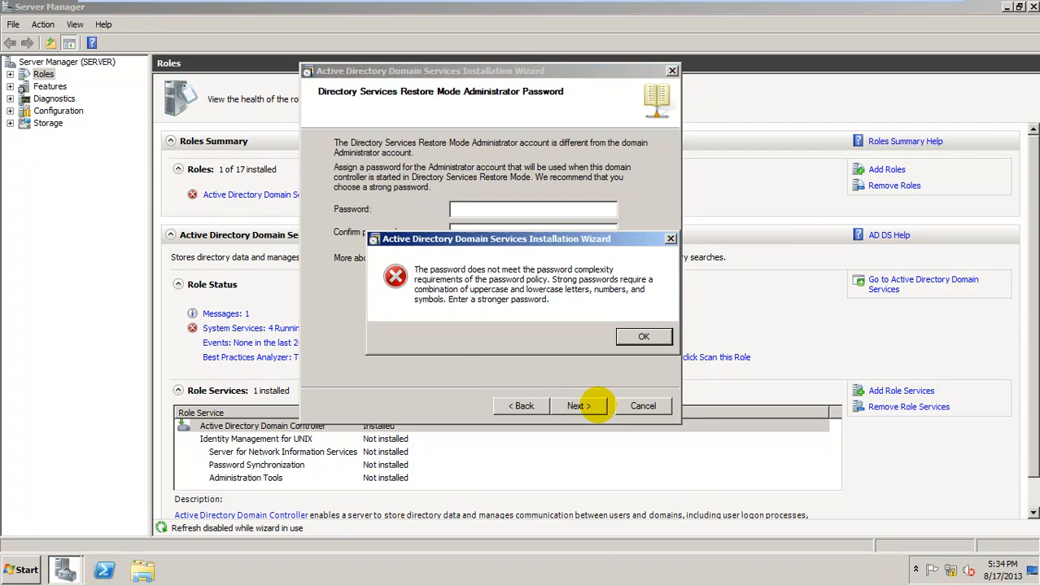
{"action": "left_click", "coordinate": [626, 336]}
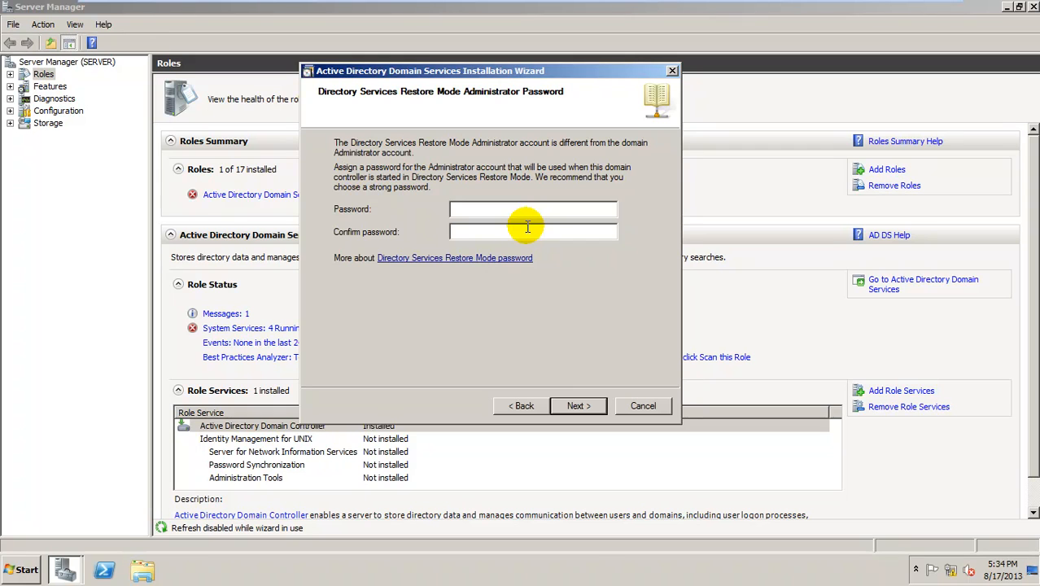
{"action": "type", "text": "••••••••••••••••"}
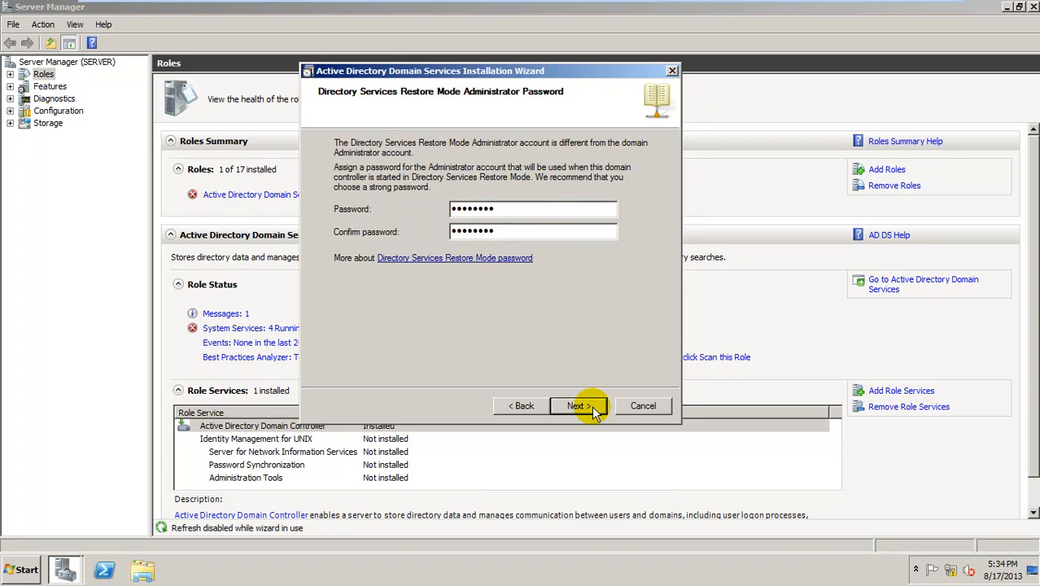
{"action": "left_click", "coordinate": [593, 412]}
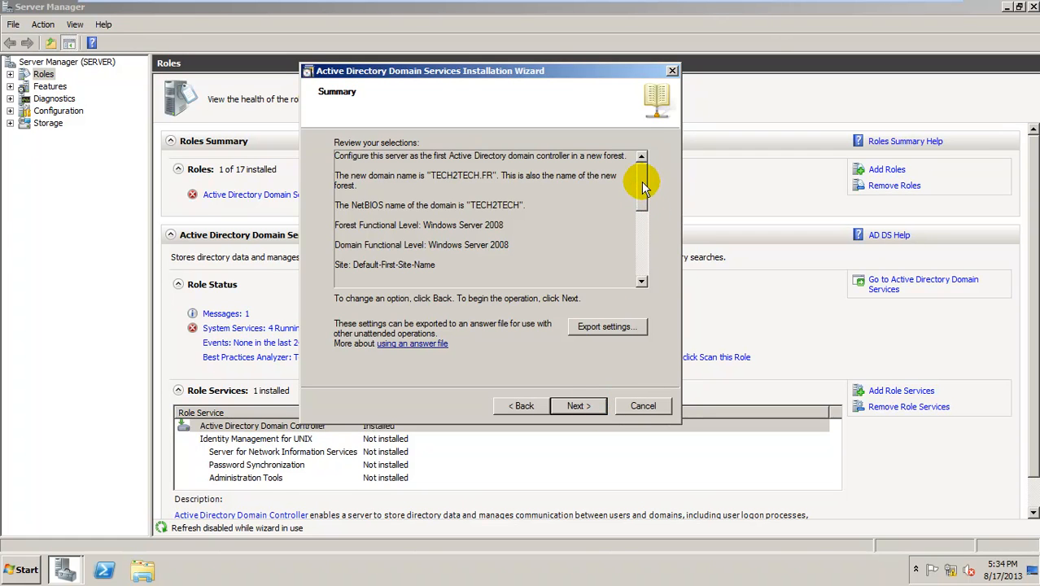
Scroll the Summary page and start installing AD DS for the TECH2TECH.FR domain
{"action": "left_click_drag", "start_coordinate": [641, 181], "coordinate": [647, 244]}
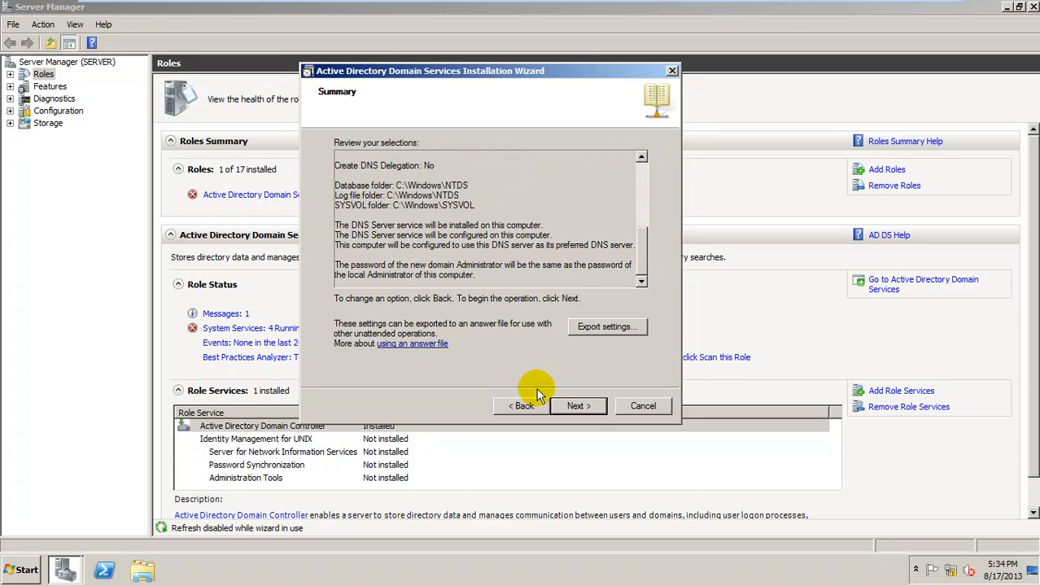
{"action": "left_click", "coordinate": [578, 406]}
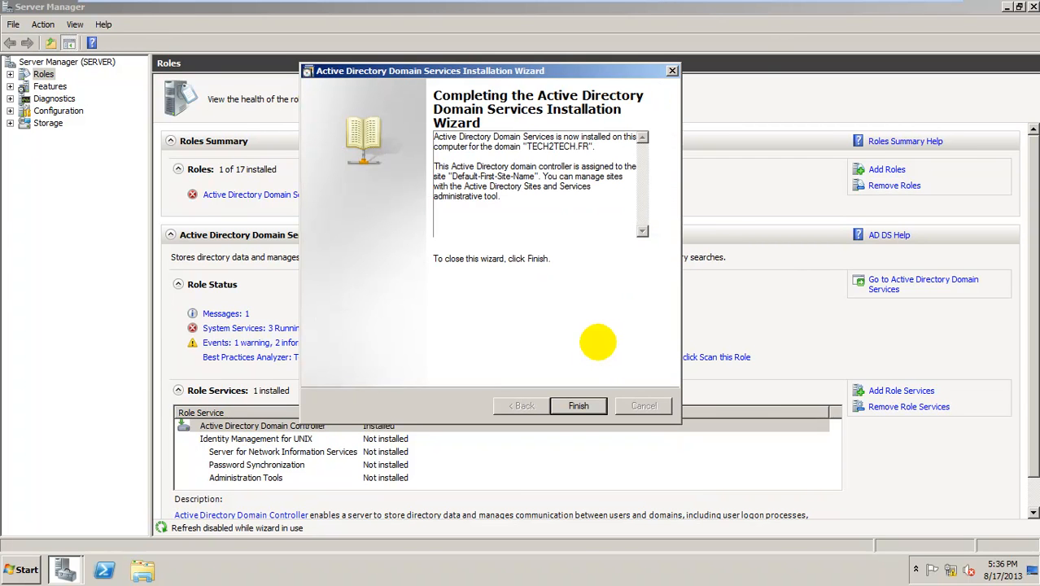
Finish the AD DS wizard and restart the server immediately
{"action": "left_click", "coordinate": [593, 413]}
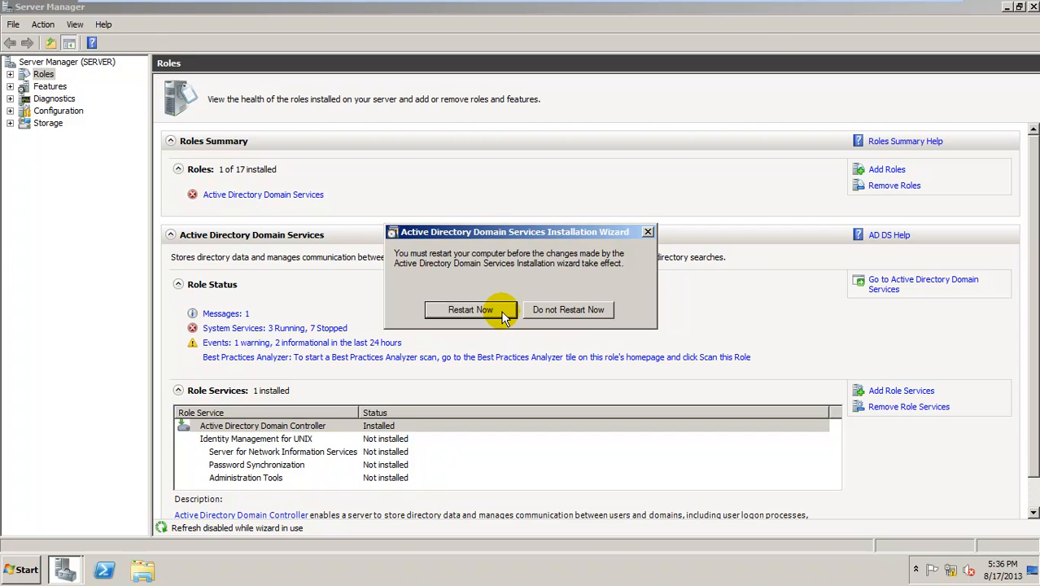
{"action": "left_click", "coordinate": [503, 314]}
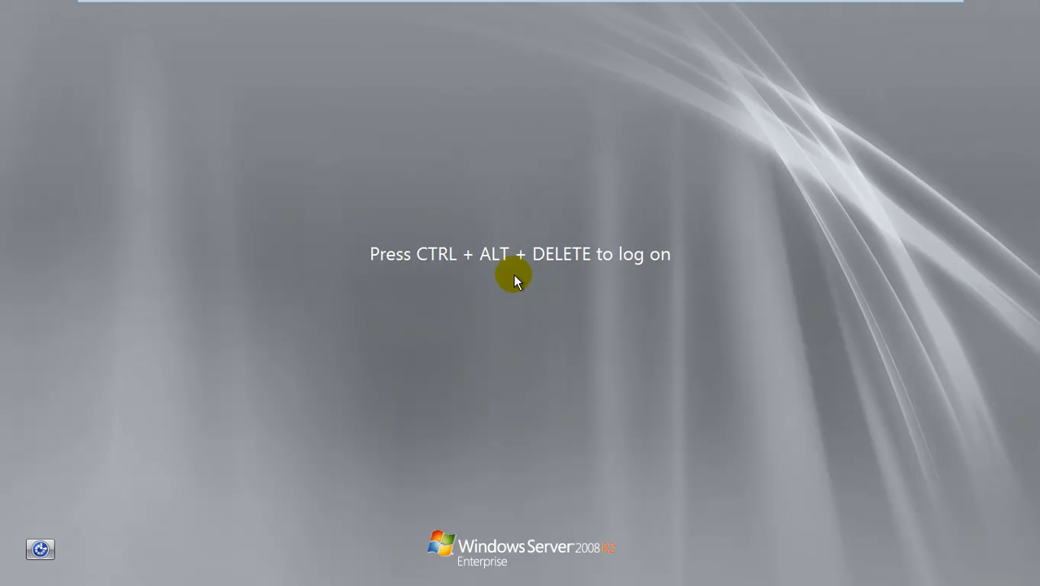
Log on as the domain Administrator with Caps Lock off, entering the account password
{"action": "key", "text": "ctrl+alt+Delete"}
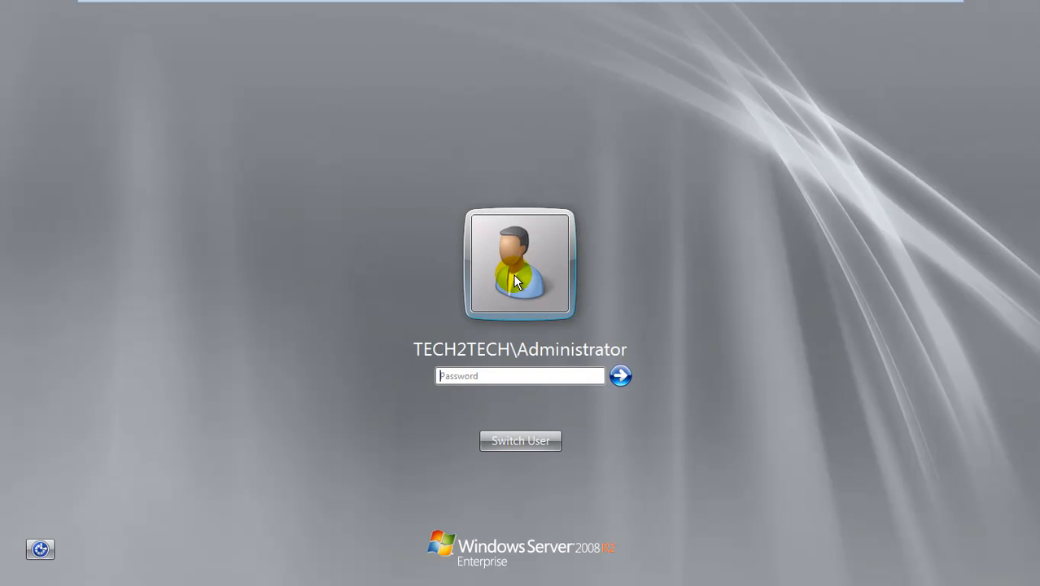
{"action": "key", "text": "Caps_Lock"}
{"action": "type", "text": "••••••••"}
{"action": "key", "text": "Return"}
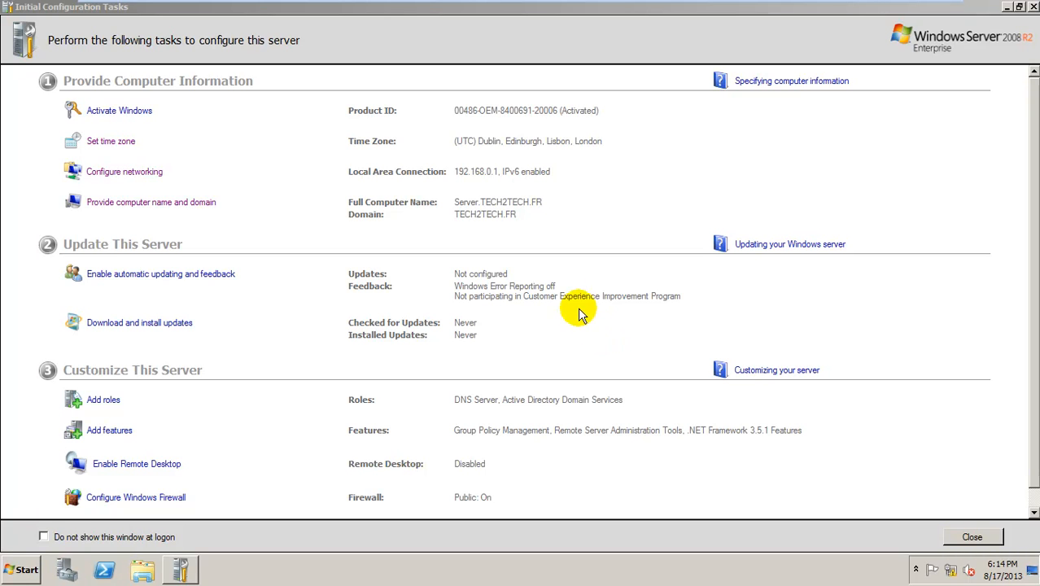
Launch Active Directory Users and Computers from Start > Administrative Tools
{"action": "left_click", "coordinate": [11, 574]}
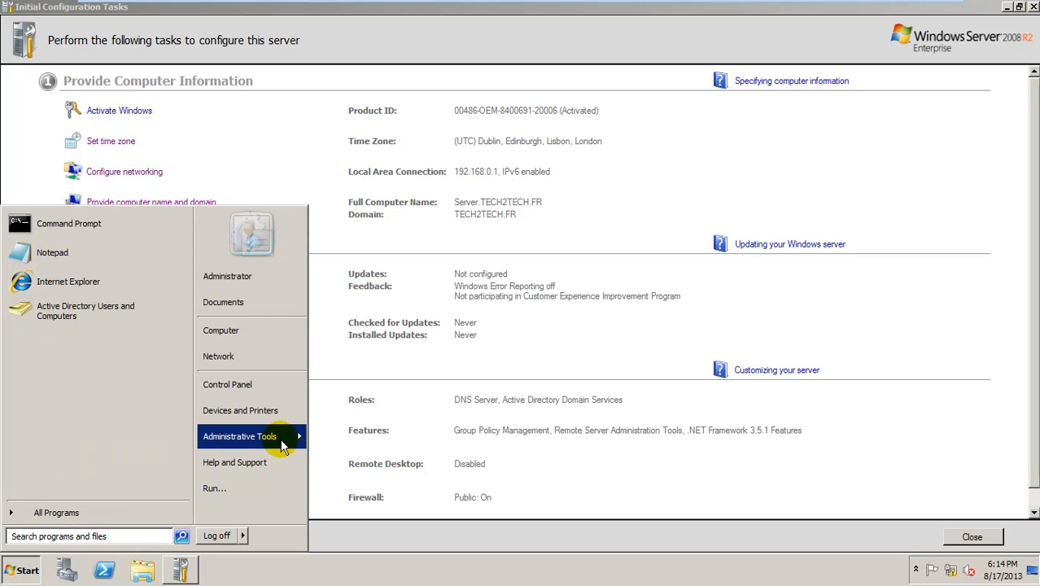
{"action": "mouse_move", "coordinate": [289, 446]}
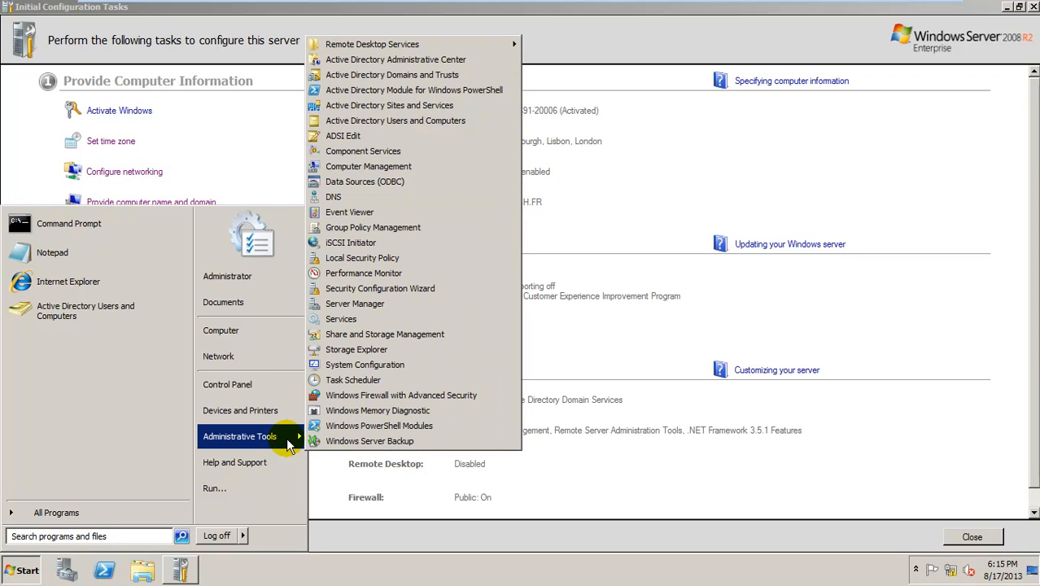
{"action": "left_click", "coordinate": [472, 122]}
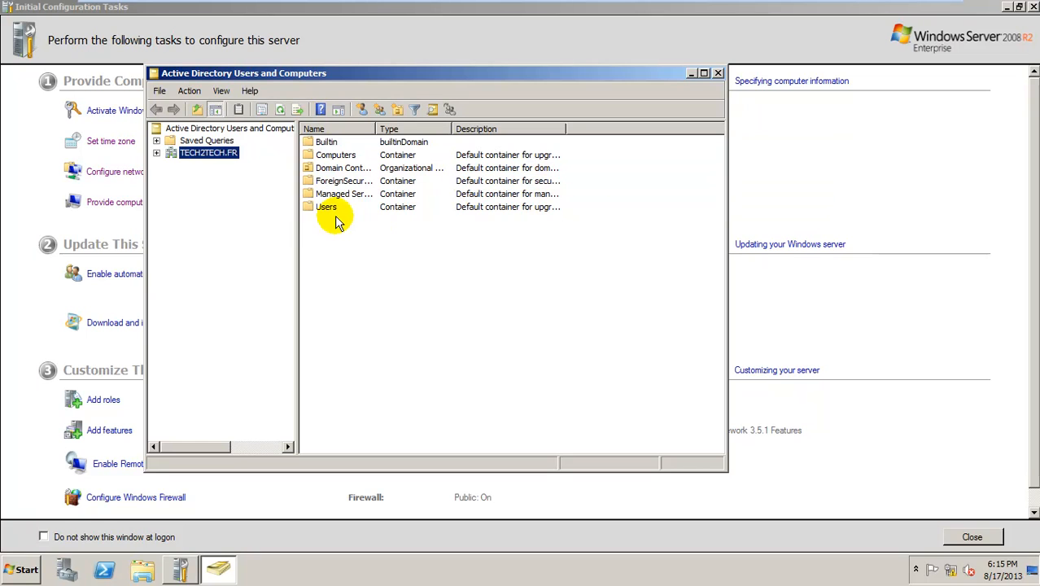
Expand TECH2TECH.FR in the tree and view its empty Computers container
{"action": "left_click", "coordinate": [156, 153]}
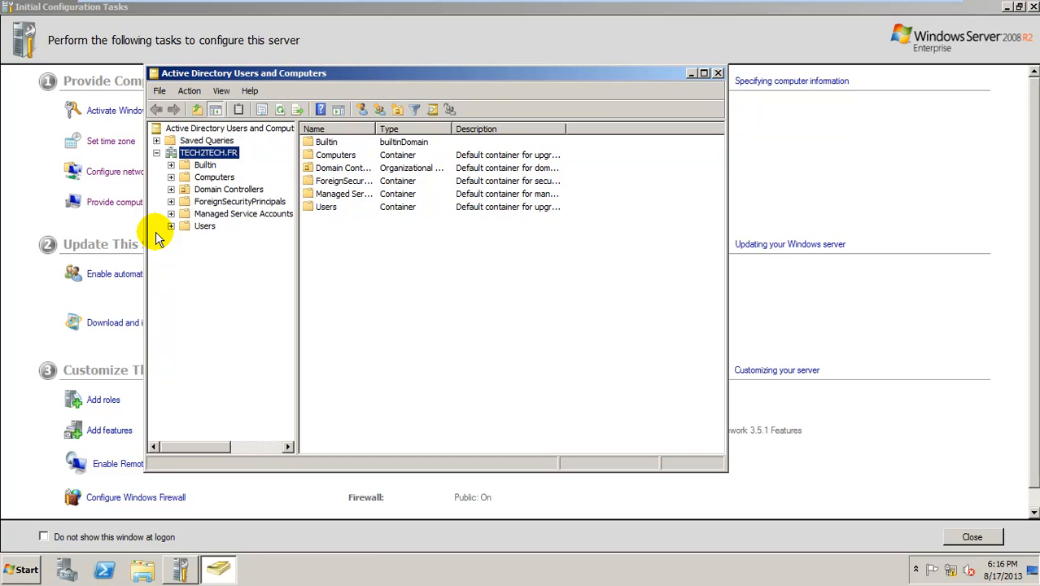
{"action": "left_click", "coordinate": [228, 180]}
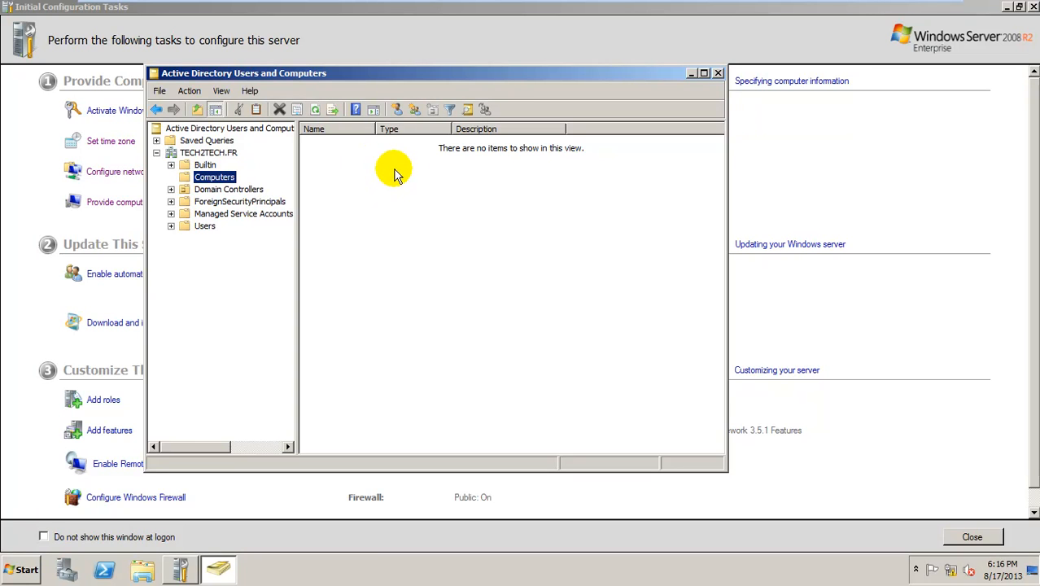
Browse Domain Controllers and Users, selecting Administrator and Guest, then return to TECH2TECH.FR
{"action": "left_click", "coordinate": [253, 193]}
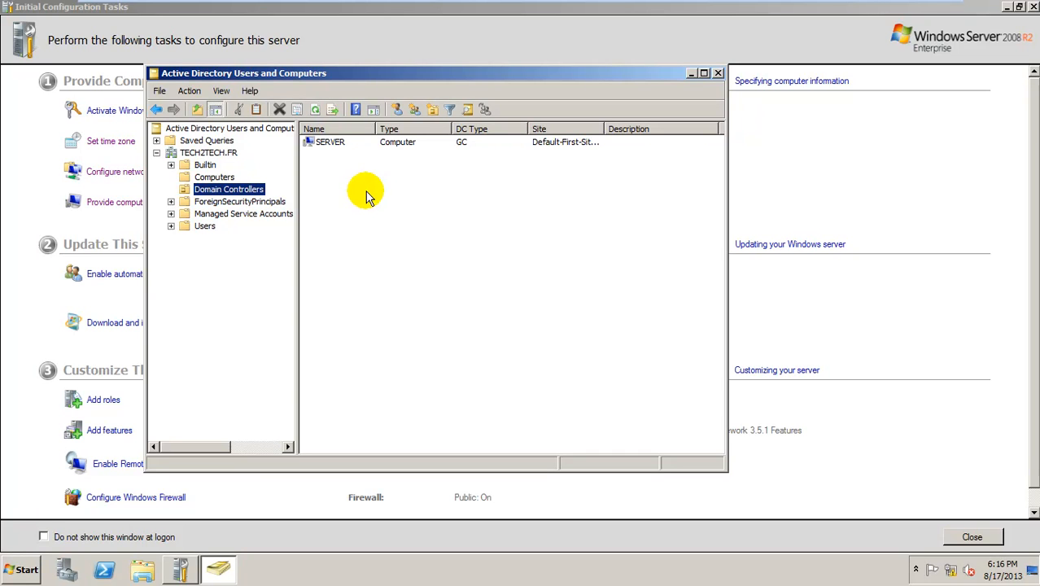
{"action": "left_click", "coordinate": [210, 226]}
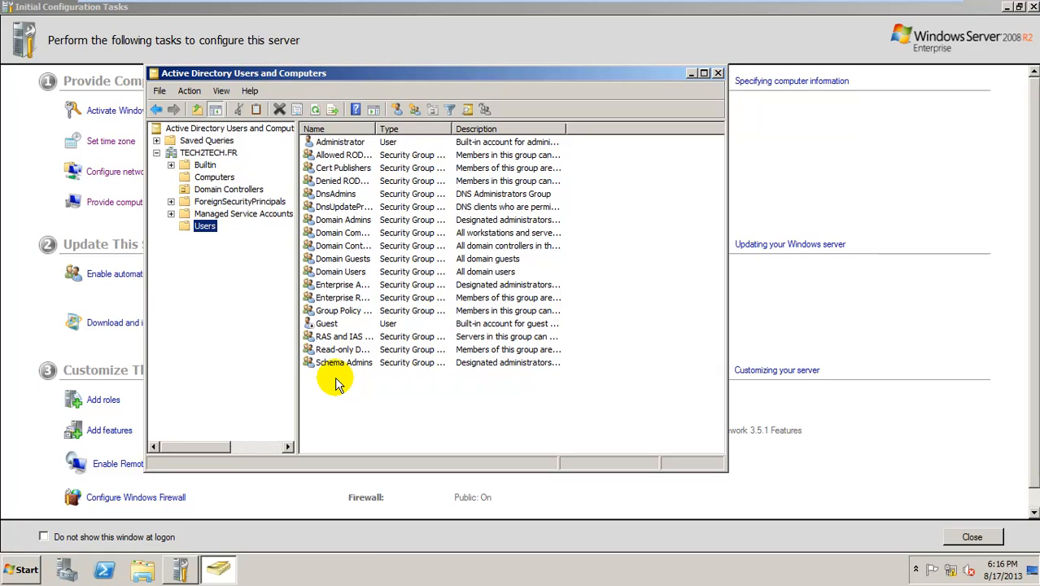
{"action": "left_click", "coordinate": [361, 143]}
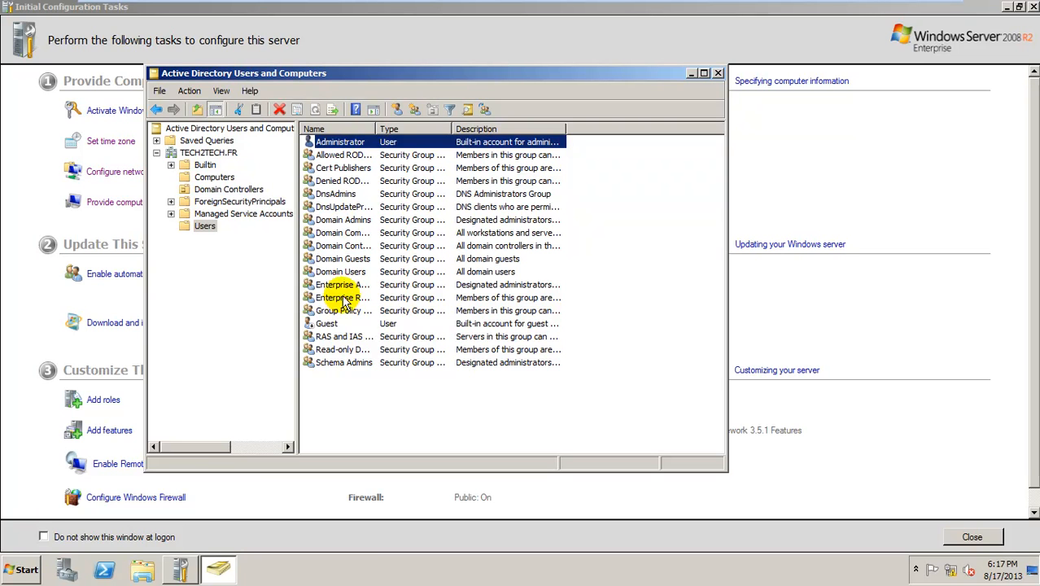
{"action": "left_click", "coordinate": [333, 323]}
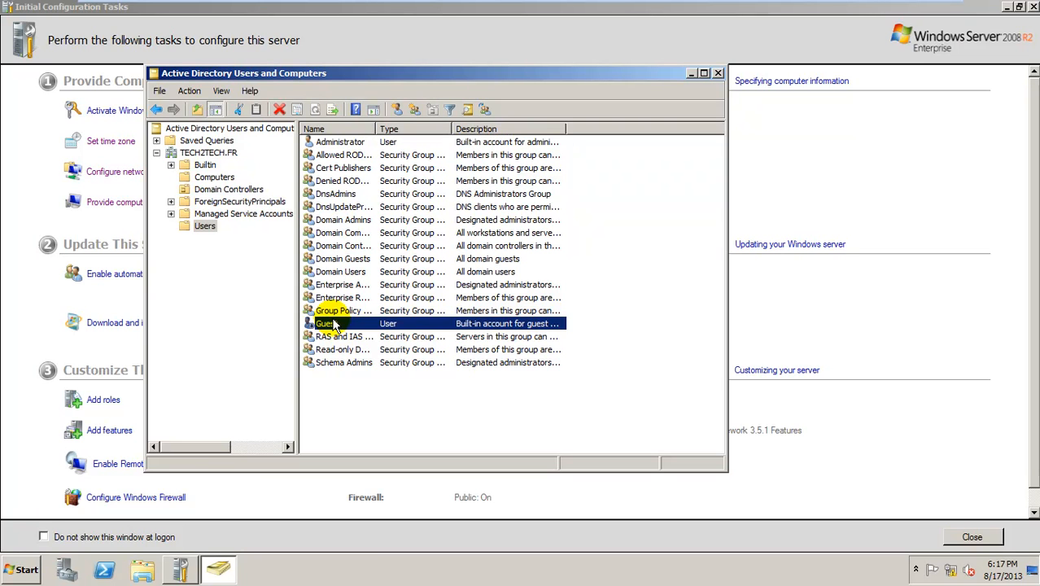
{"action": "left_click", "coordinate": [360, 395]}
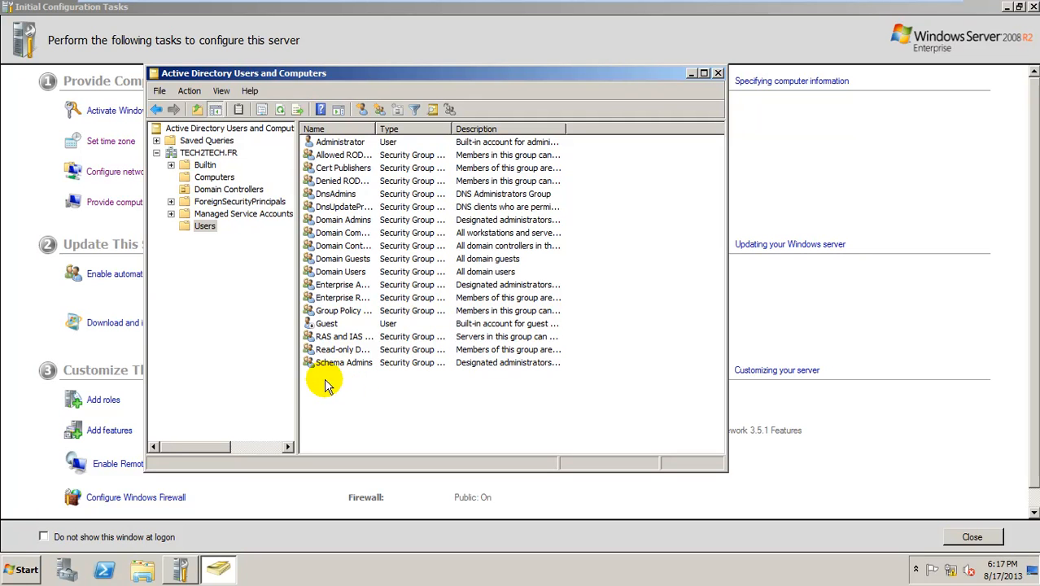
{"action": "left_click", "coordinate": [205, 151]}
Create a New Organizational Unit under TECH2TECH.FR and name it 'marketing'
{"action": "right_click", "coordinate": [205, 150]}
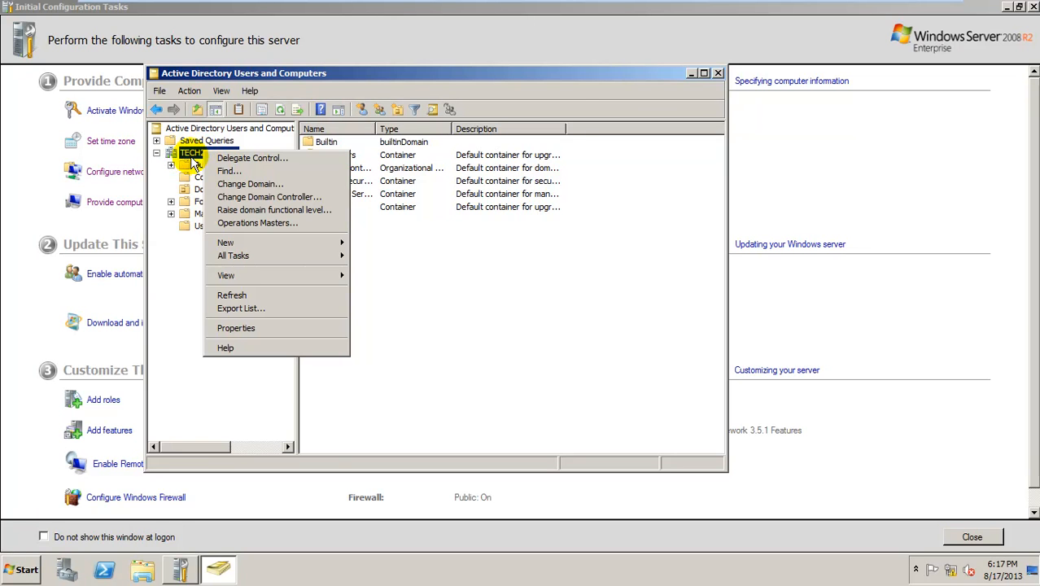
{"action": "mouse_move", "coordinate": [292, 247]}
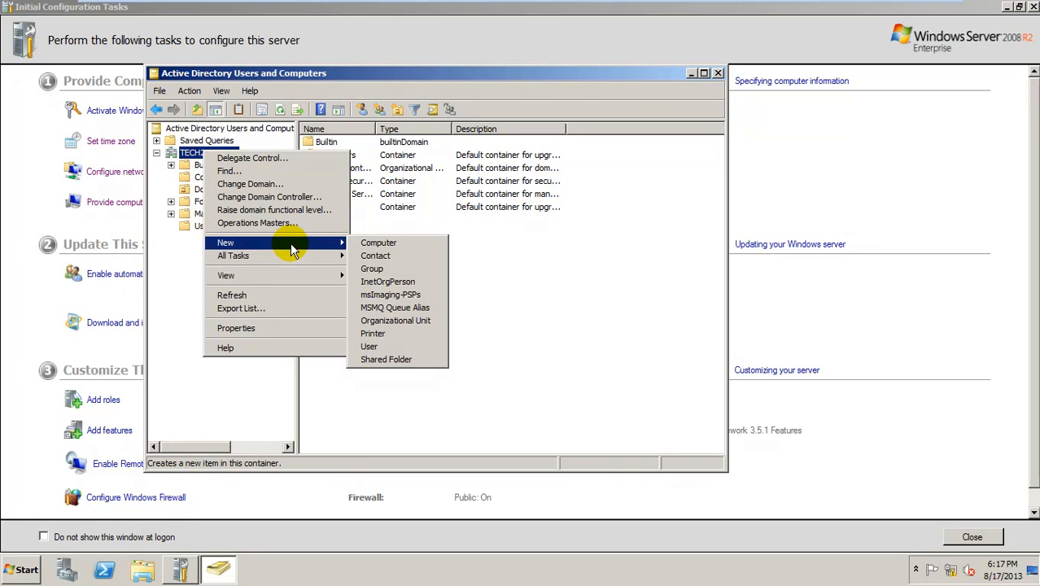
{"action": "left_click", "coordinate": [396, 321]}
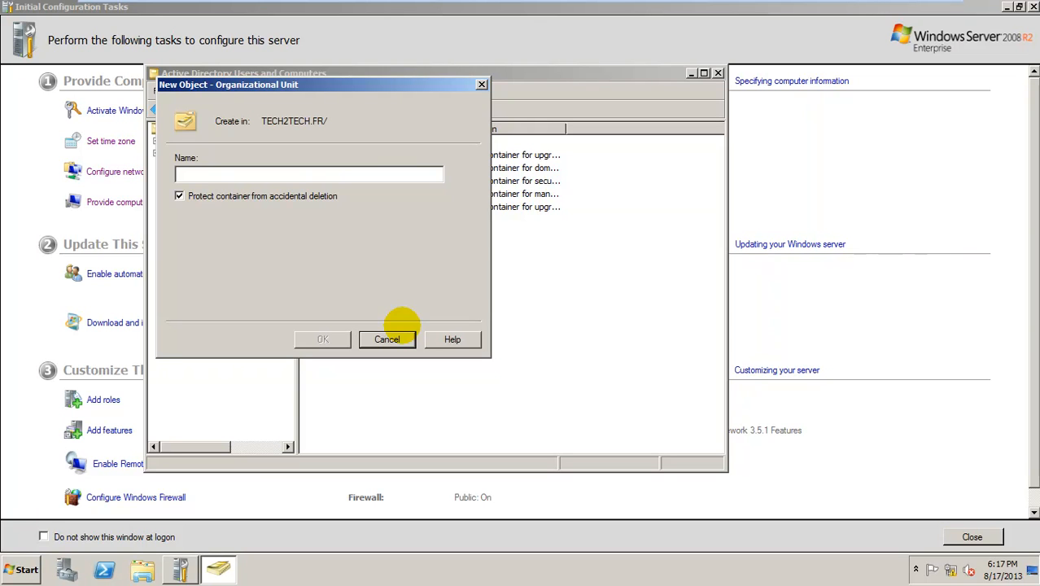
{"action": "type", "text": "marketing"}
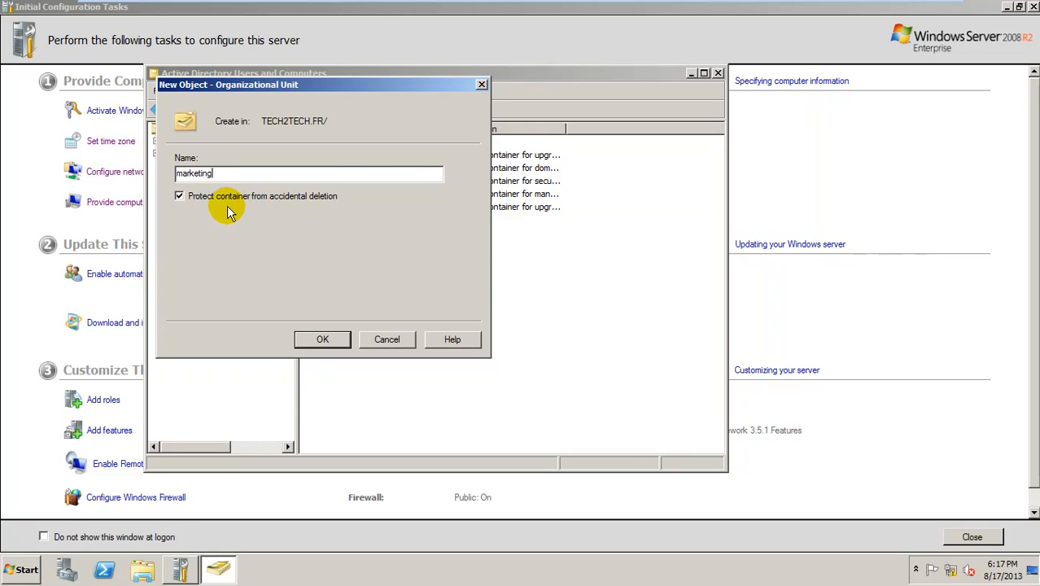
Confirm the marketing OU, open it, and bring up its New object menu
{"action": "left_click", "coordinate": [308, 340]}
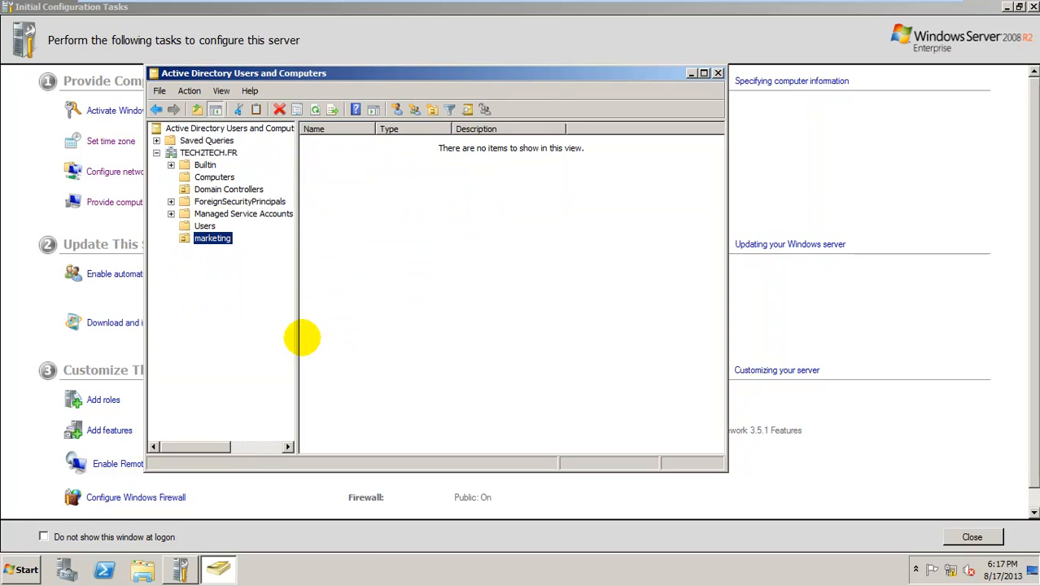
{"action": "left_click", "coordinate": [213, 240]}
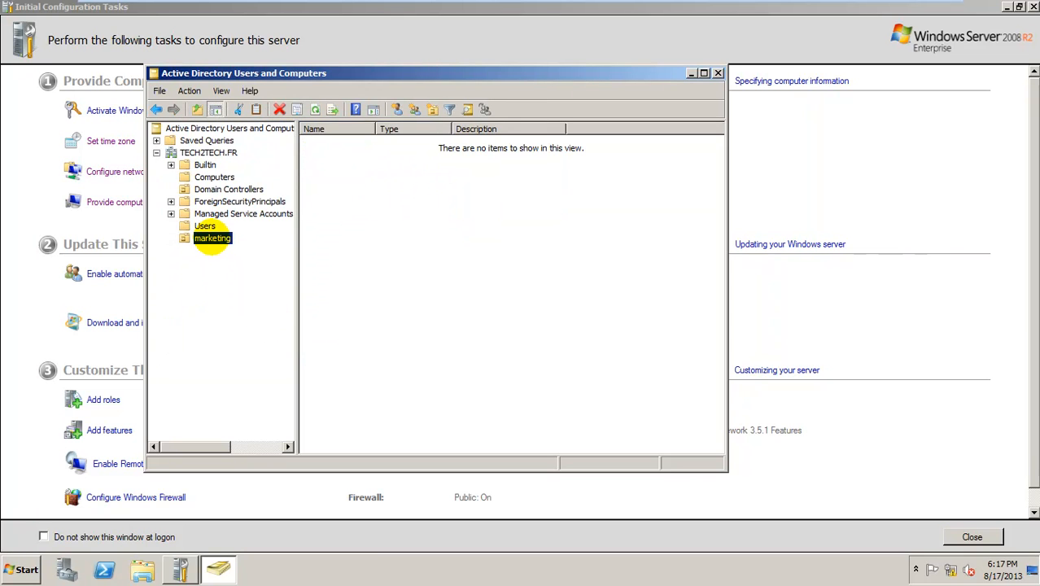
{"action": "left_click", "coordinate": [243, 262]}
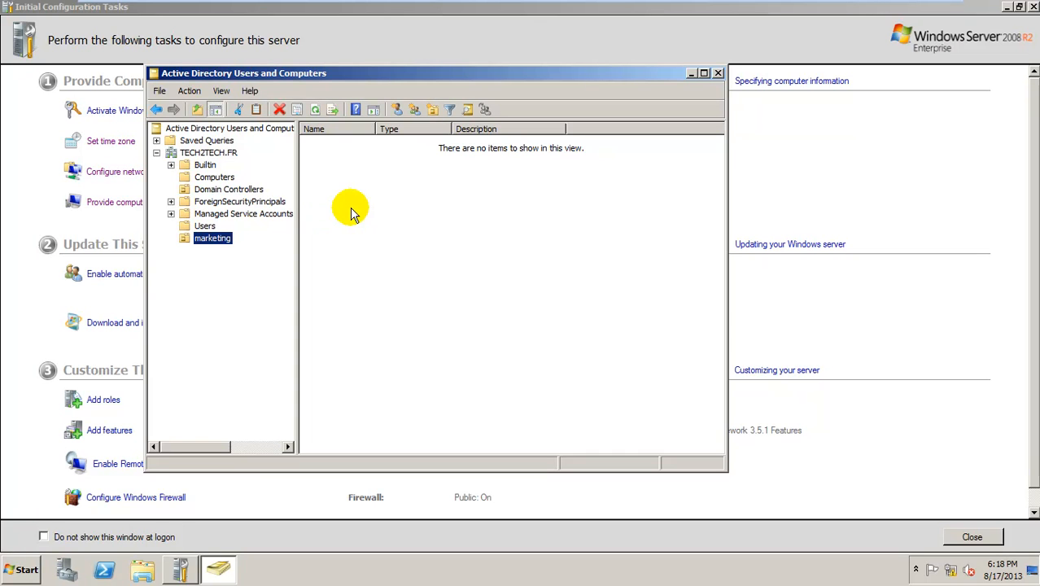
{"action": "right_click", "coordinate": [371, 185]}
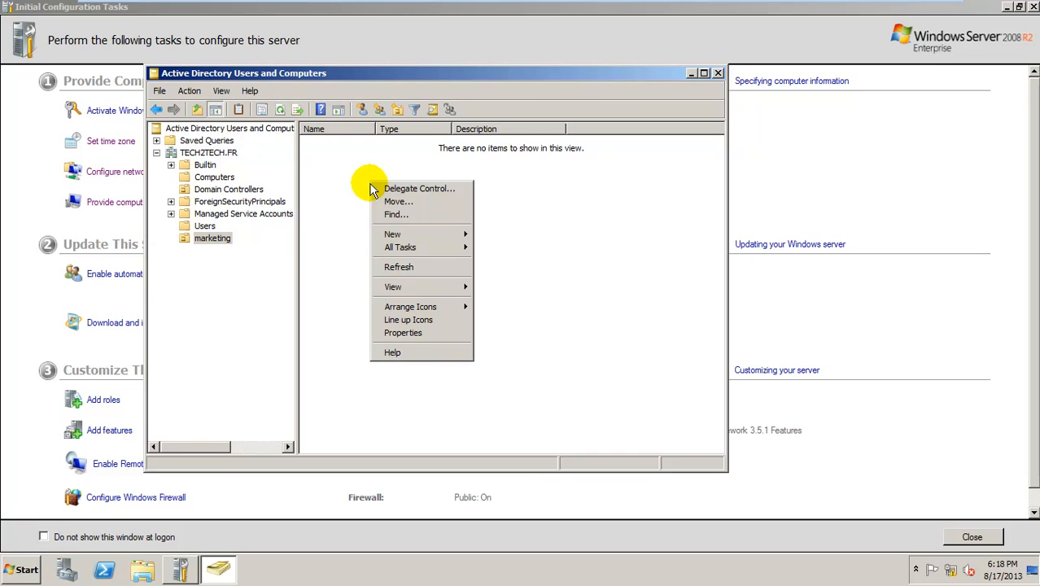
{"action": "mouse_move", "coordinate": [397, 234]}
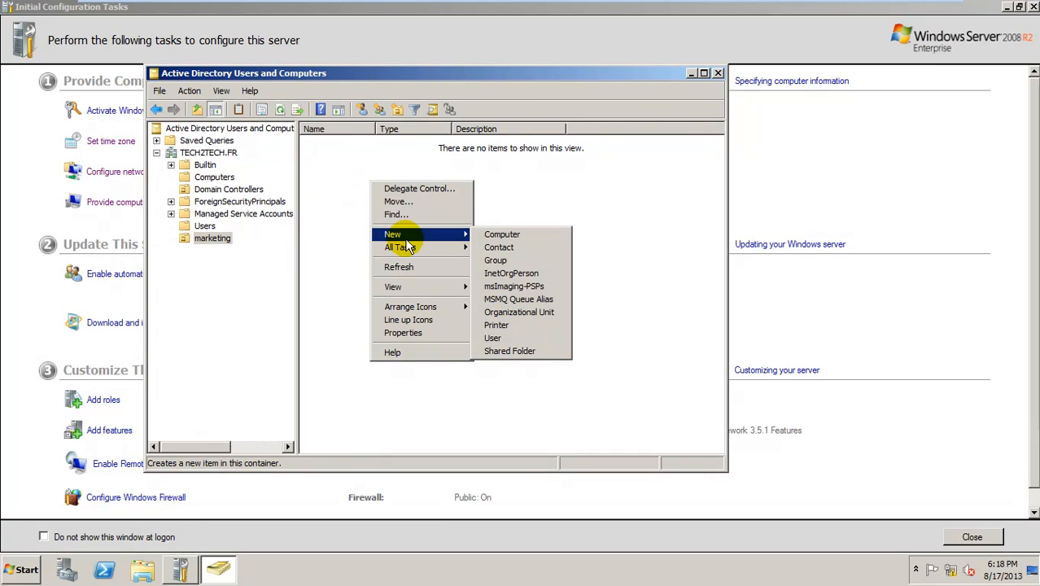
Start a new user in marketing: first name TECH2TECH, last name FR, logon name USER1
{"action": "left_click", "coordinate": [505, 339]}
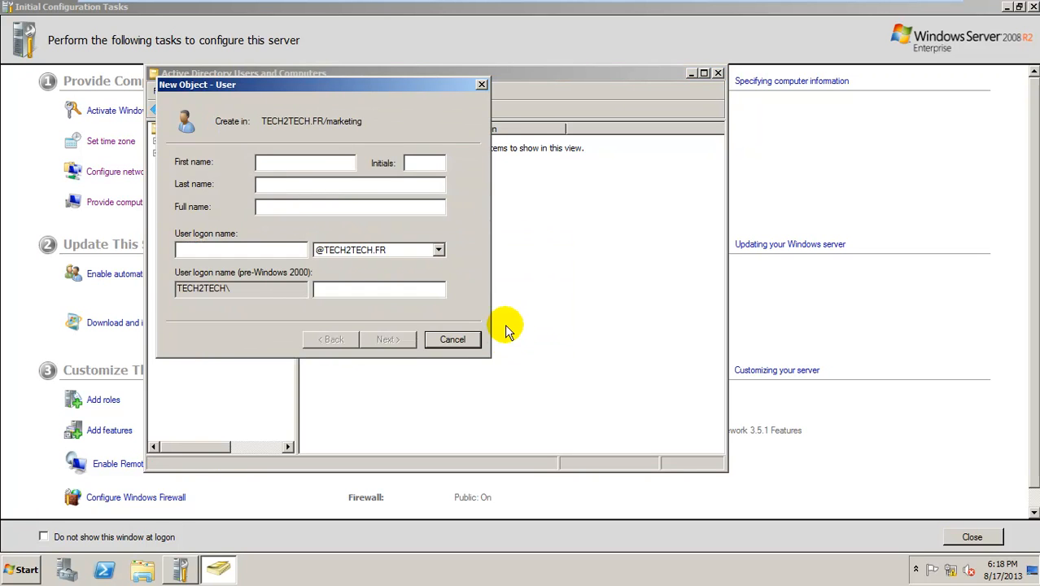
{"action": "left_click_drag", "start_coordinate": [345, 84], "coordinate": [450, 81]}
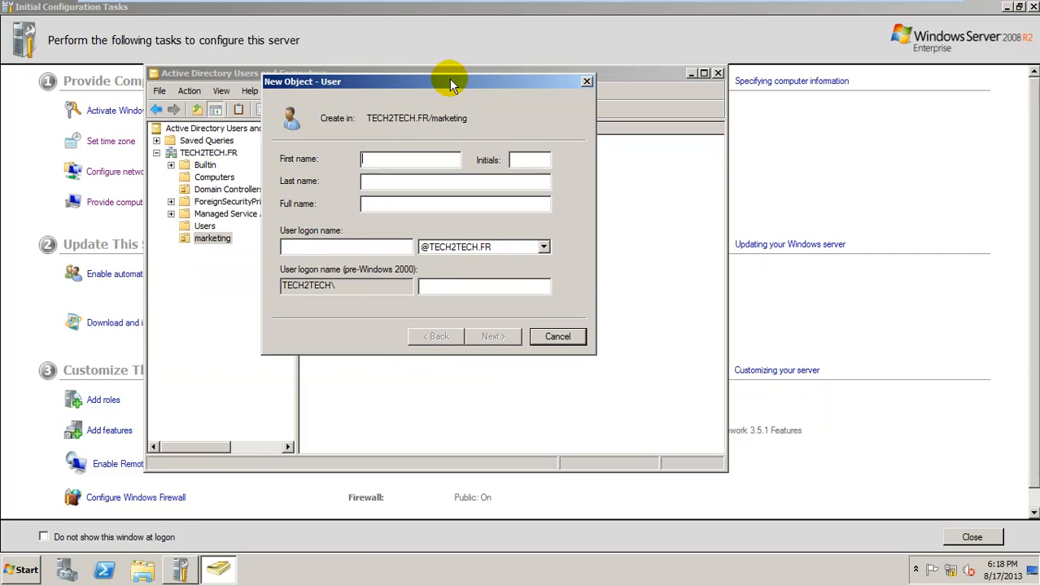
{"action": "type", "text": "TE"}
{"action": "type", "text": "CH2TECH"}
{"action": "left_click", "coordinate": [400, 181]}
{"action": "type", "text": "FR"}
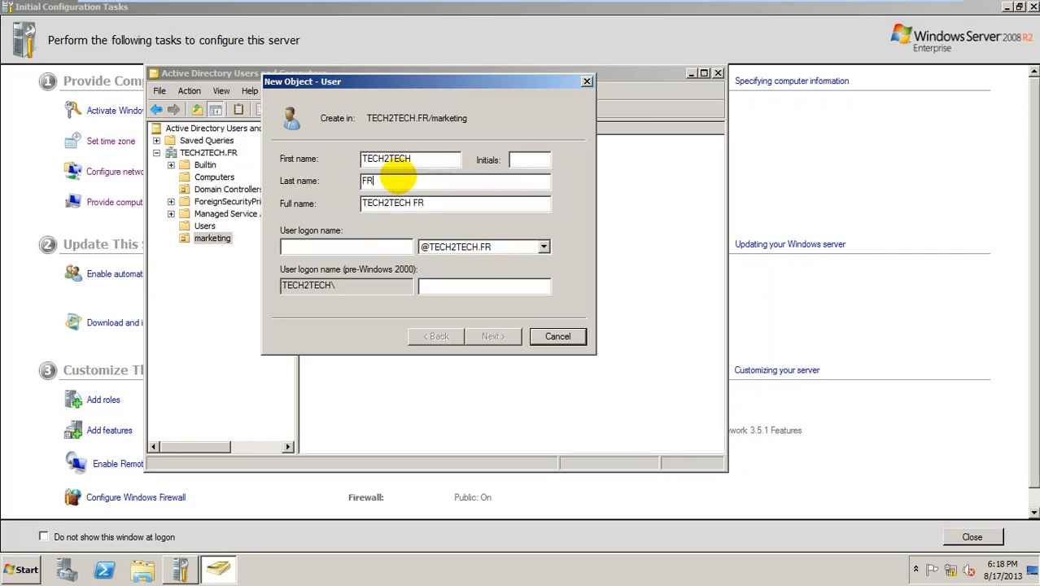
{"action": "left_click", "coordinate": [398, 245]}
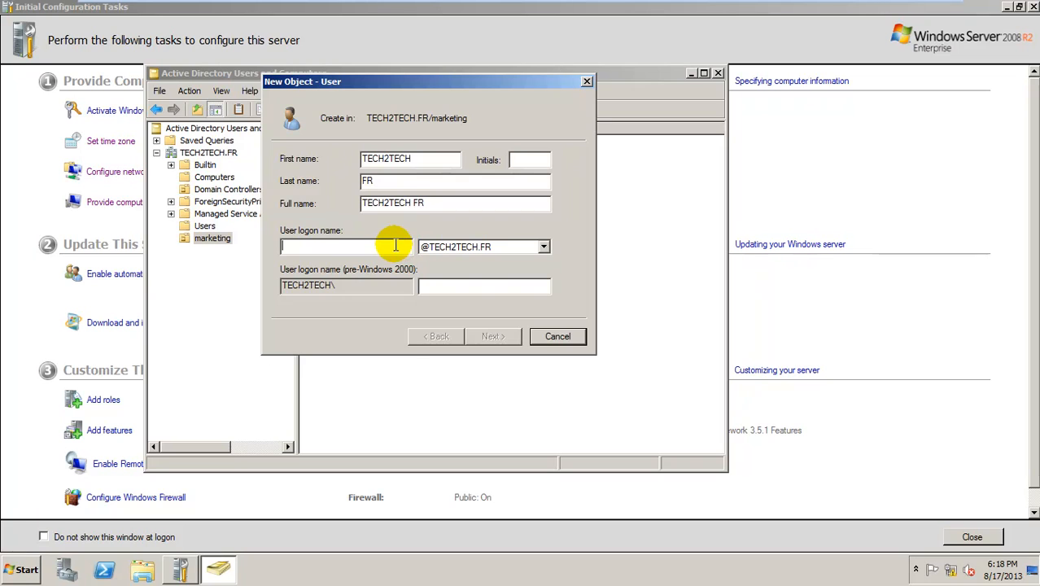
{"action": "type", "text": "US"}
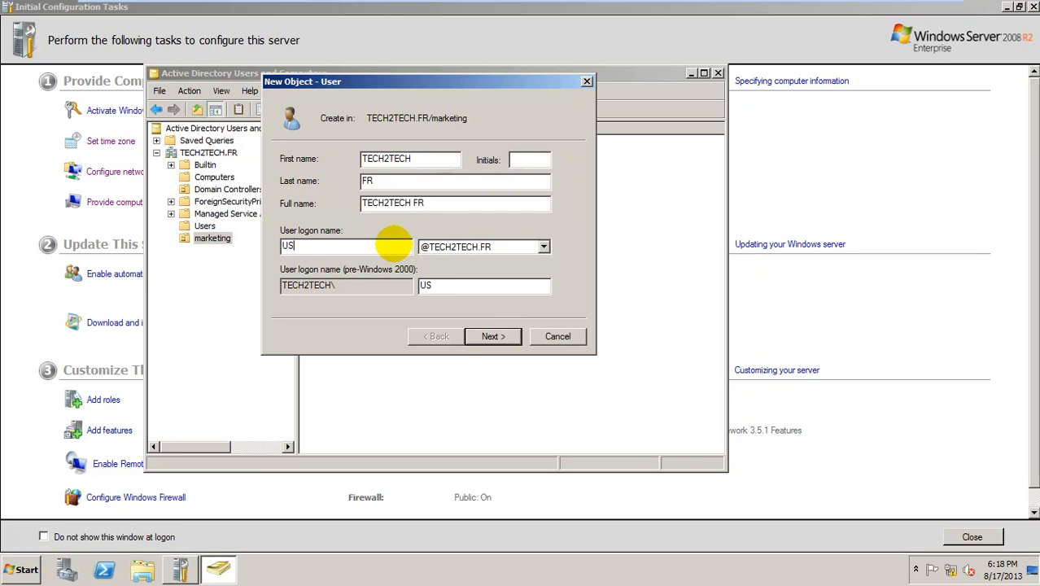
{"action": "type", "text": "ER1"}
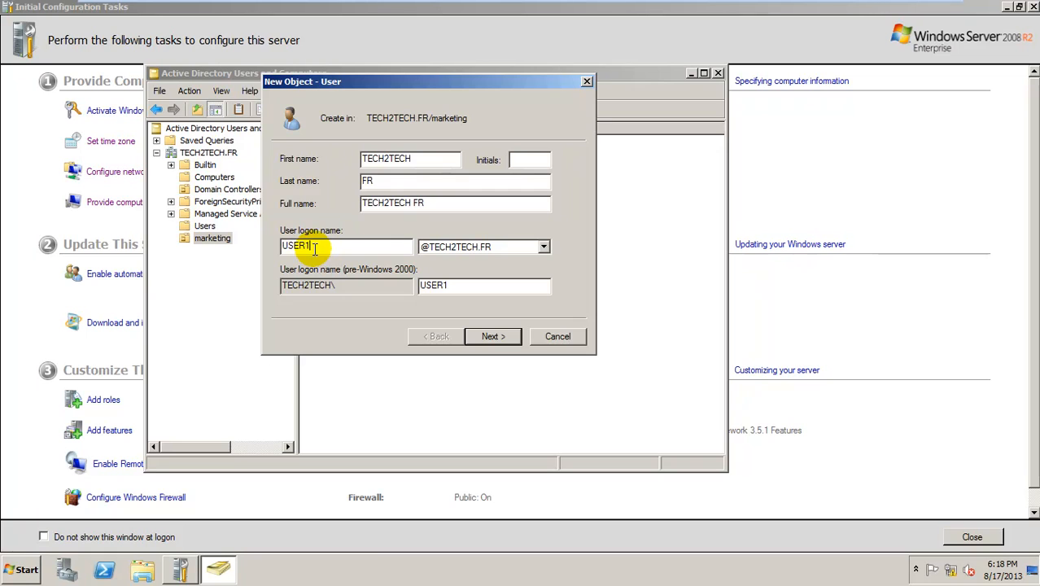
{"action": "left_click", "coordinate": [412, 159]}
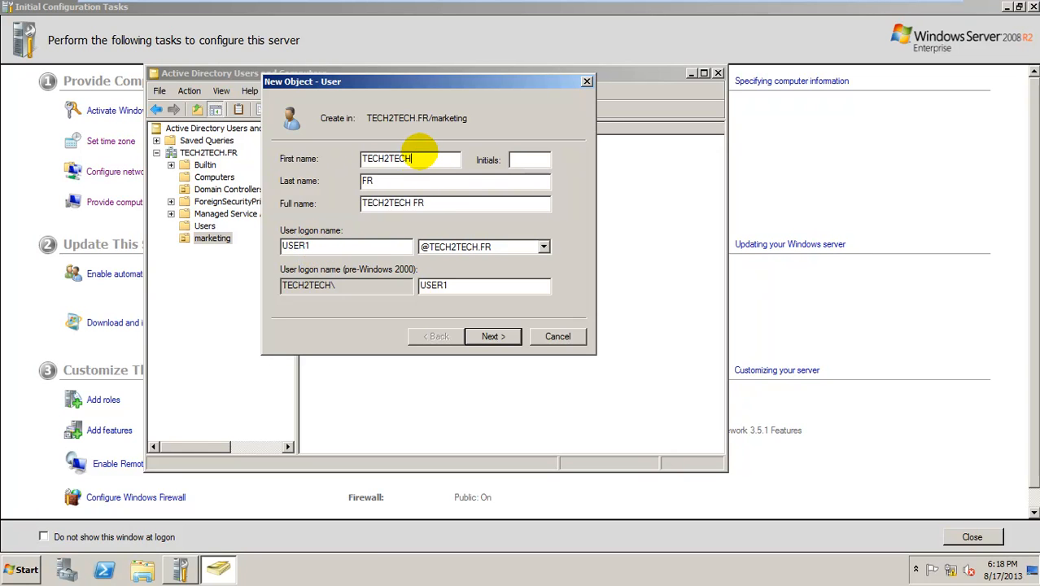
{"action": "left_click", "coordinate": [431, 201]}
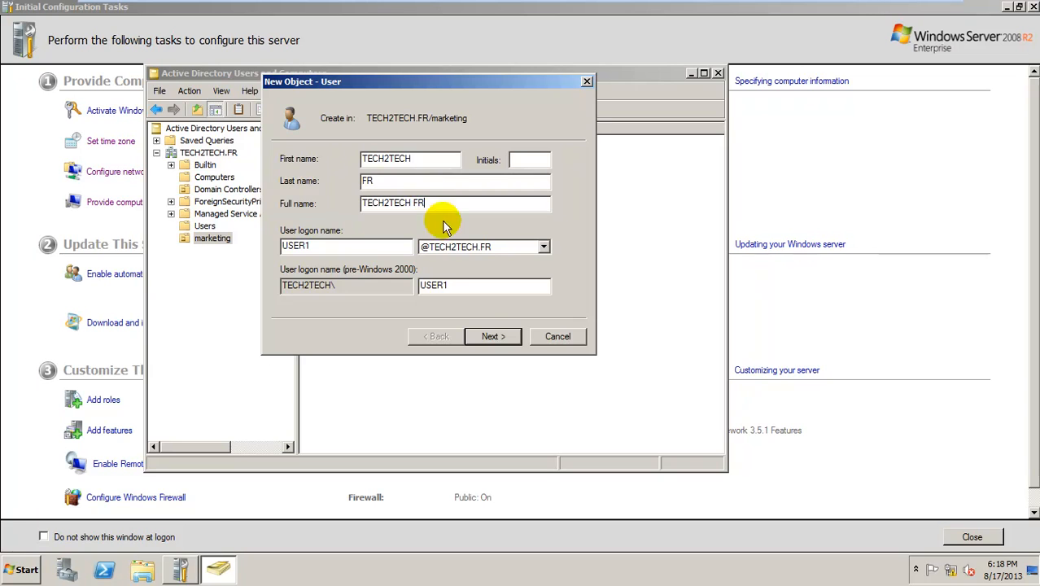
Enter and confirm the user's password, with no change required at next logon and never expiring
{"action": "left_click", "coordinate": [494, 336]}
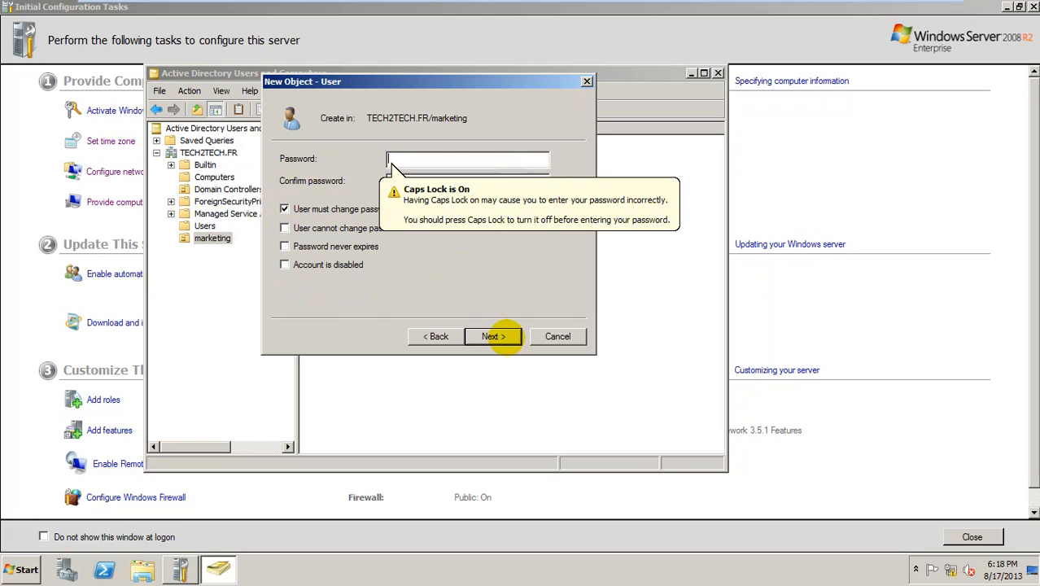
{"action": "left_click", "coordinate": [450, 223]}
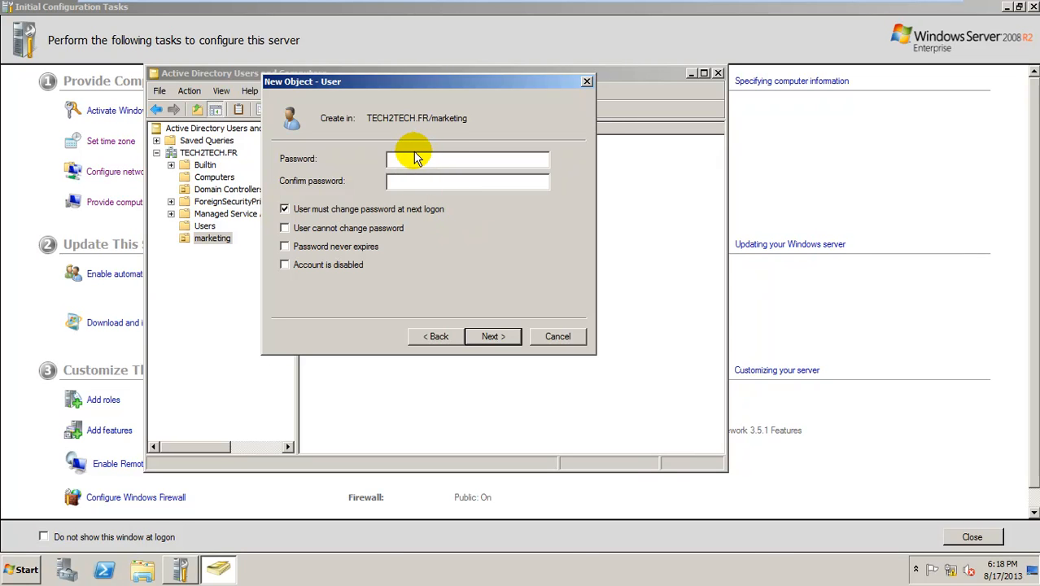
{"action": "type", "text": "••••"}
{"action": "key", "text": "BackSpace"}
{"action": "key", "text": "BackSpace"}
{"action": "key", "text": "BackSpace"}
{"action": "key", "text": "BackSpace"}
{"action": "type", "text": "••••••••"}
{"action": "key", "text": "Tab"}
{"action": "type", "text": "P@ssw0rd"}
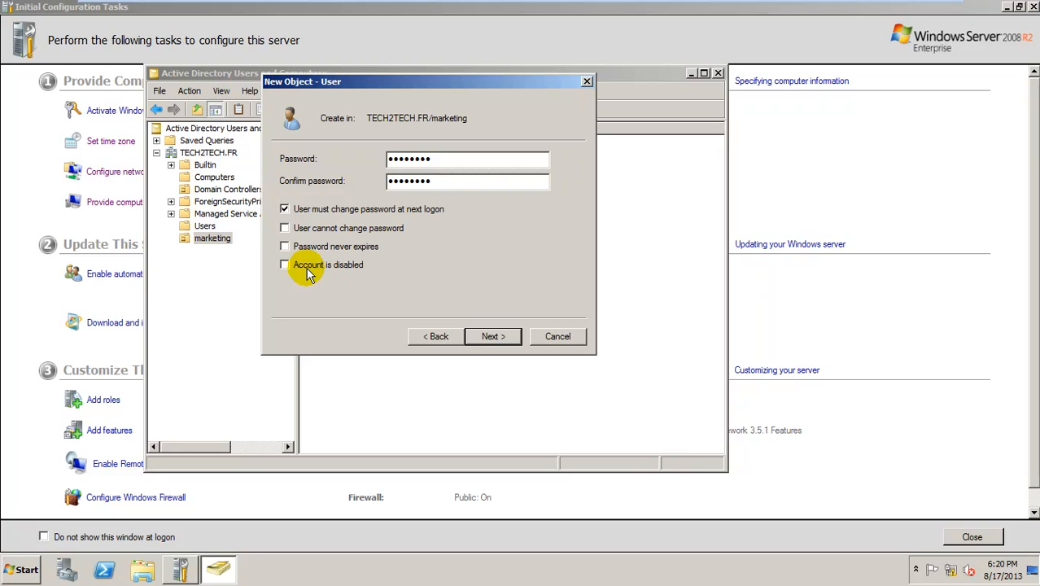
{"action": "left_click", "coordinate": [285, 210]}
{"action": "left_click", "coordinate": [285, 248]}
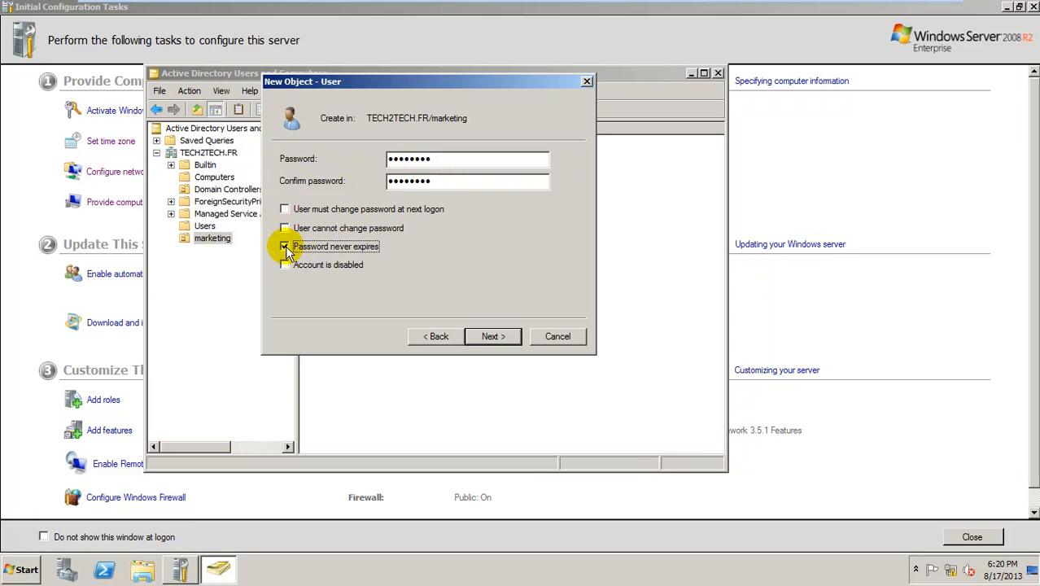
Confirm the summary to create user TECH2TECH FR in the marketing OU, then refresh the list
{"action": "left_click", "coordinate": [493, 337]}
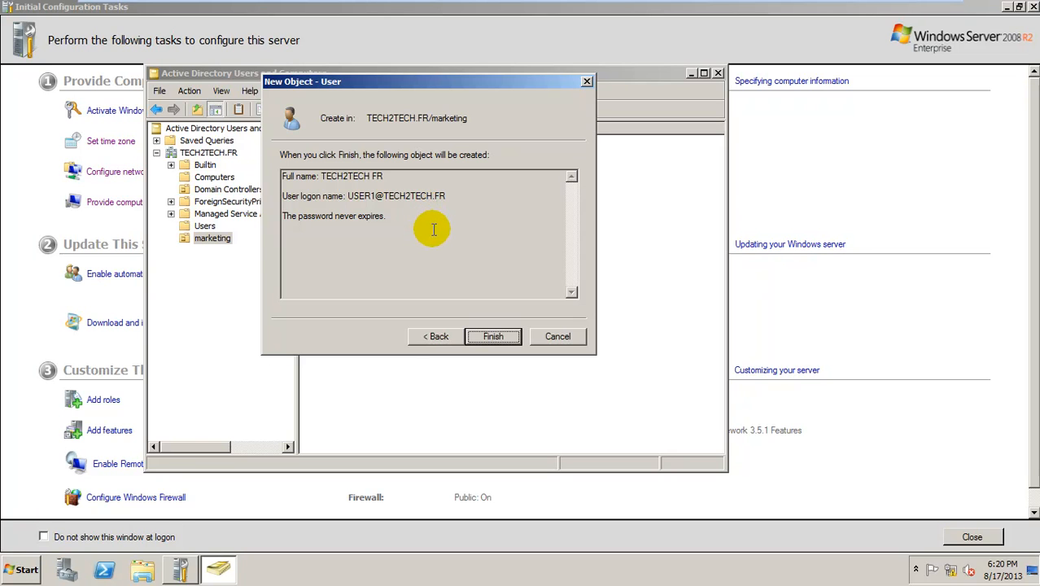
{"action": "left_click", "coordinate": [498, 337]}
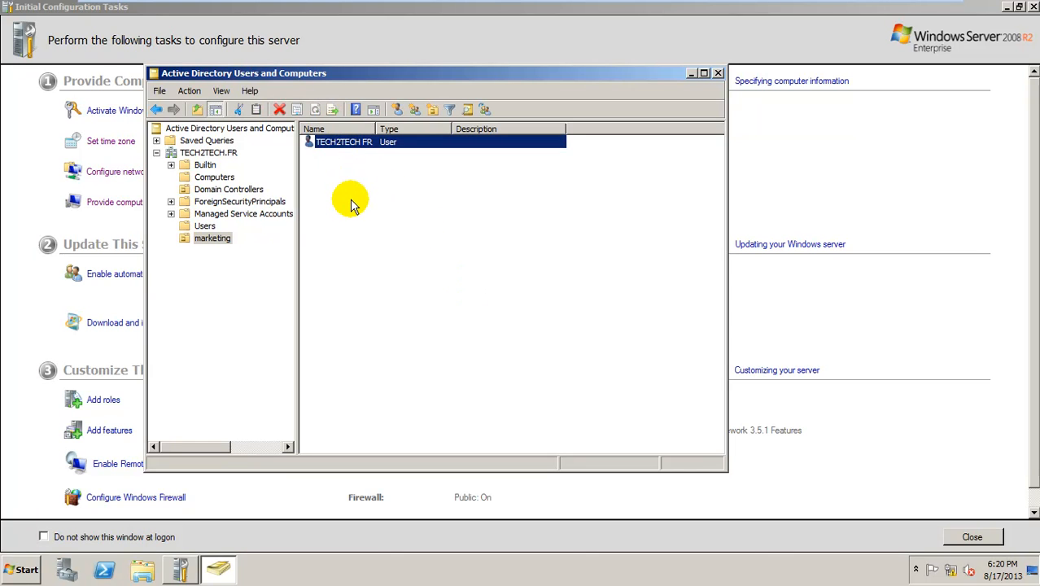
{"action": "key", "text": "F5"}
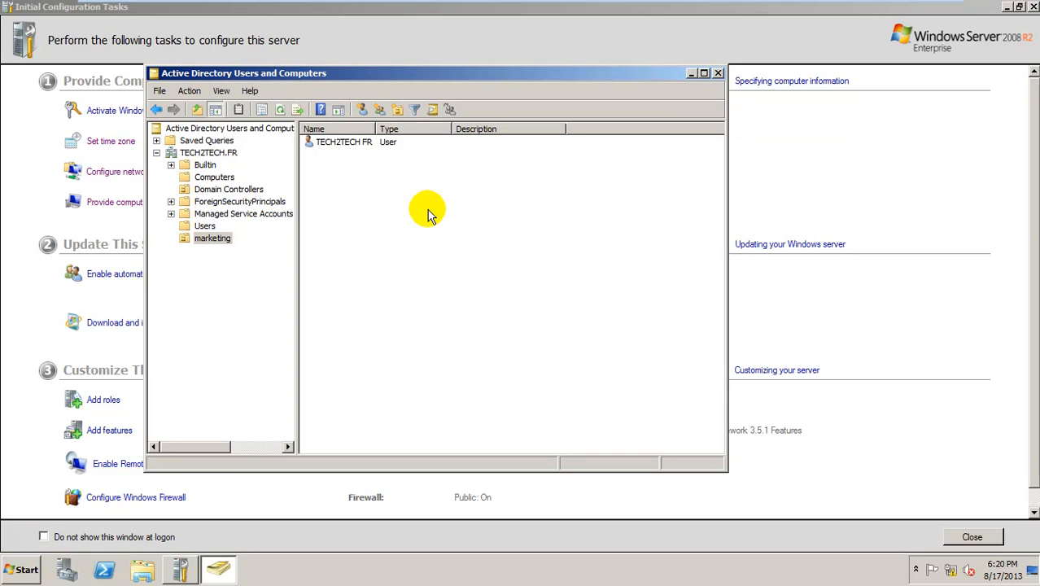
{"action": "left_click", "coordinate": [363, 109]}
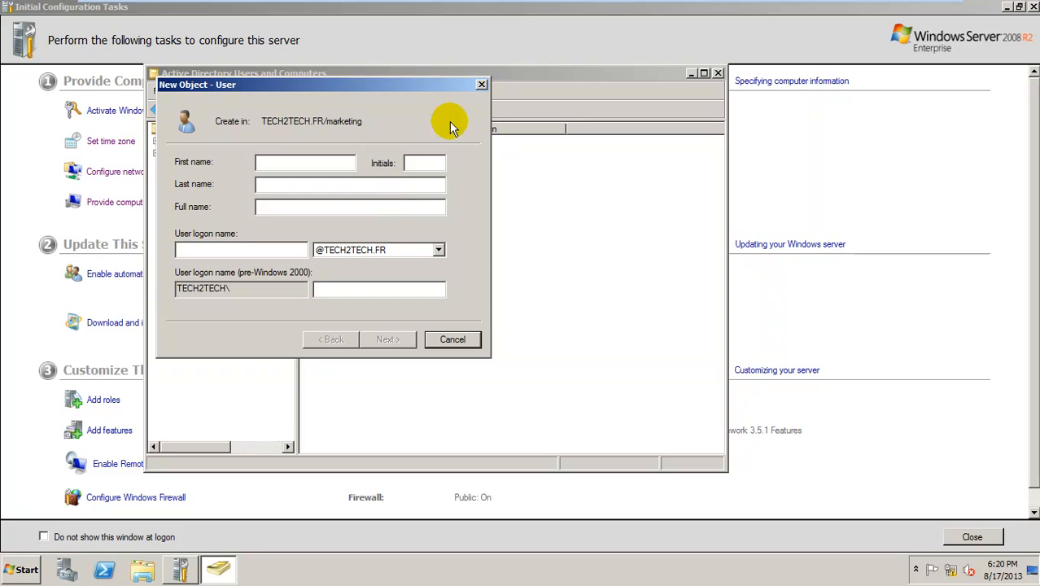
{"action": "left_click", "coordinate": [481, 85]}
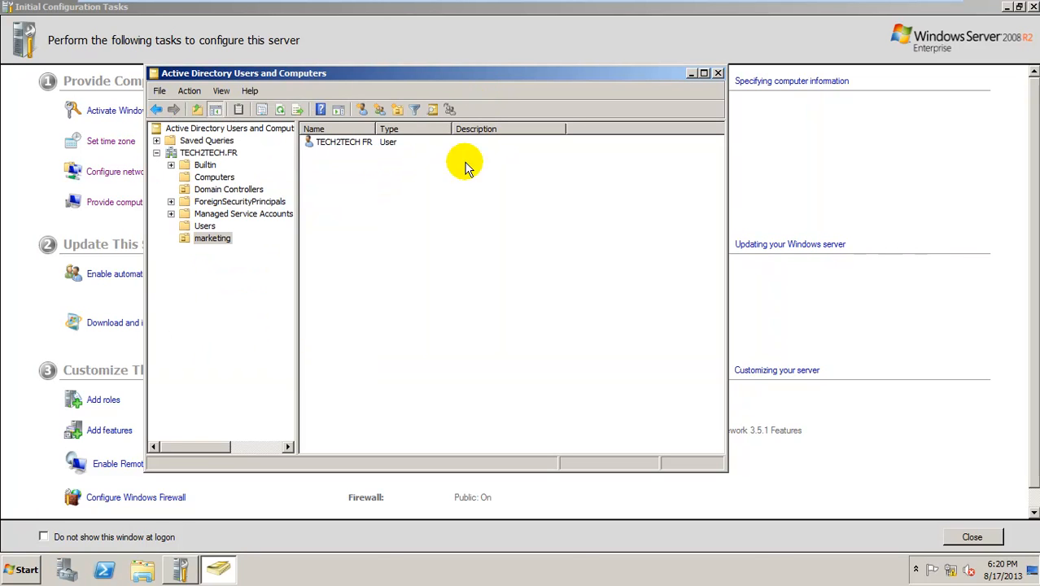